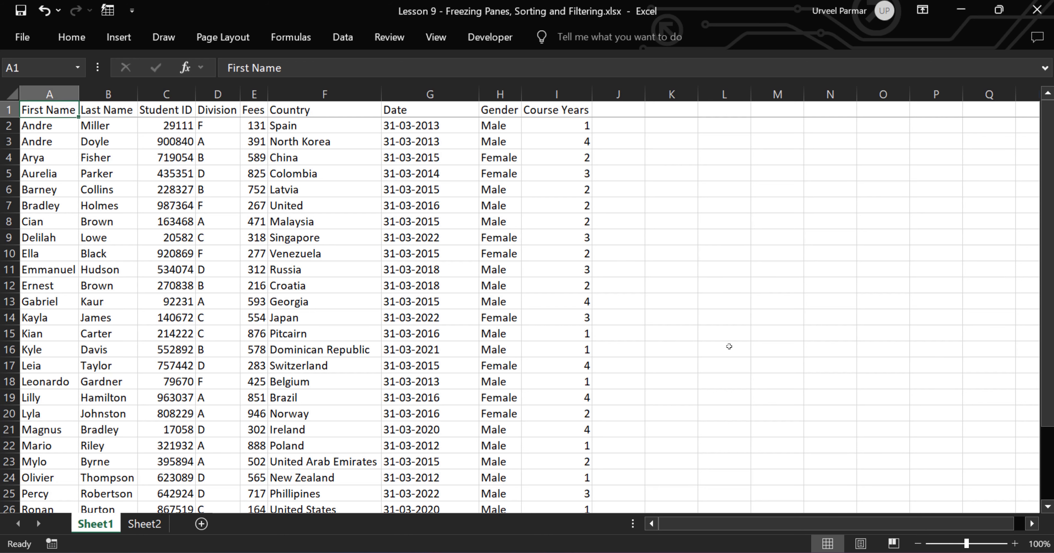
# Step: Sort the whole student table by the Fees column, ordered Largest to Smallest, keeping the first row as headers
pyautogui.hotkey('ctrl', 'shift', 'Right')
pyautogui.hotkey('ctrl', 'shift', 'Down')
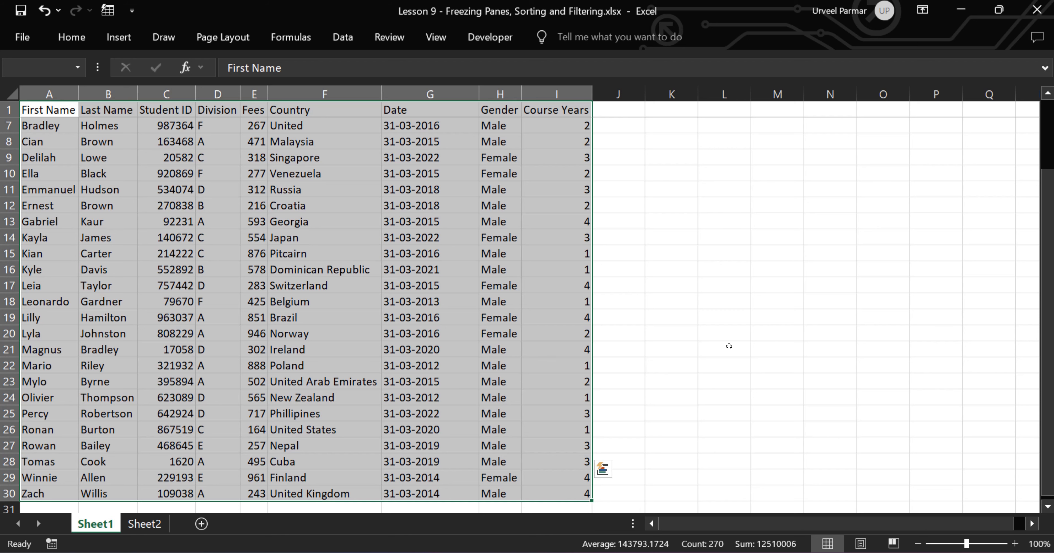
pyautogui.press('alt')
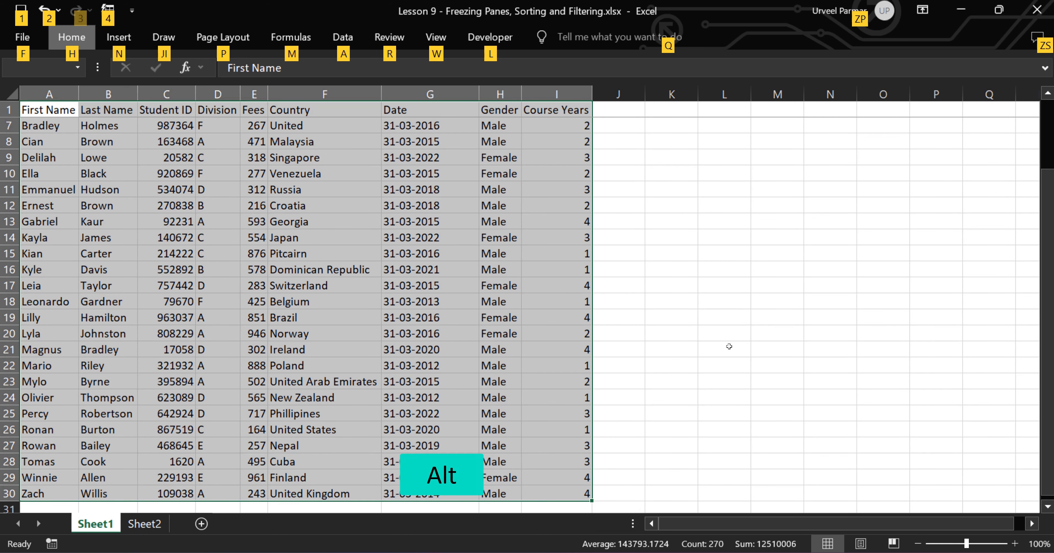
pyautogui.press('h')
pyautogui.press('s')
pyautogui.press('u')
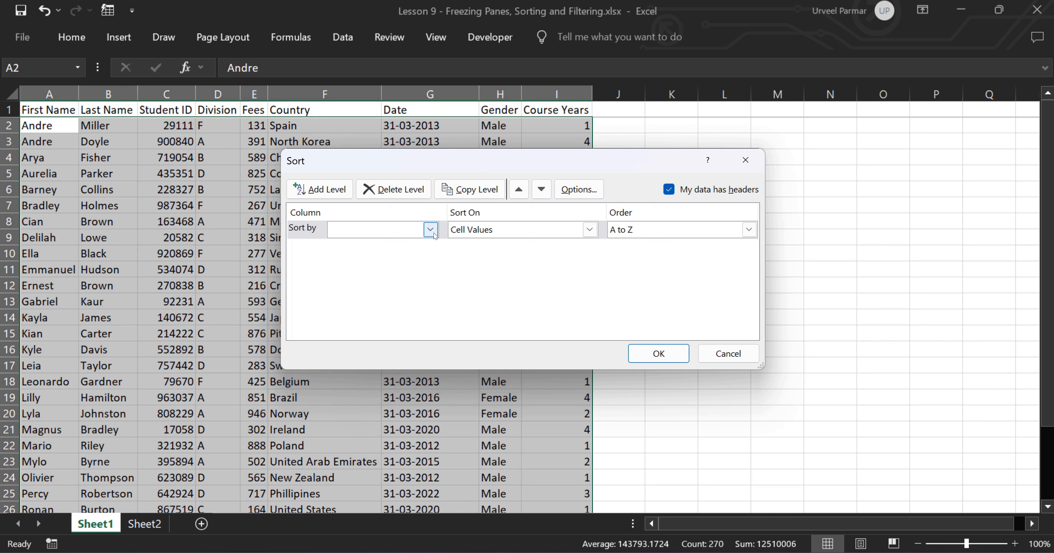
pyautogui.click(434, 233)
pyautogui.click(371, 288)
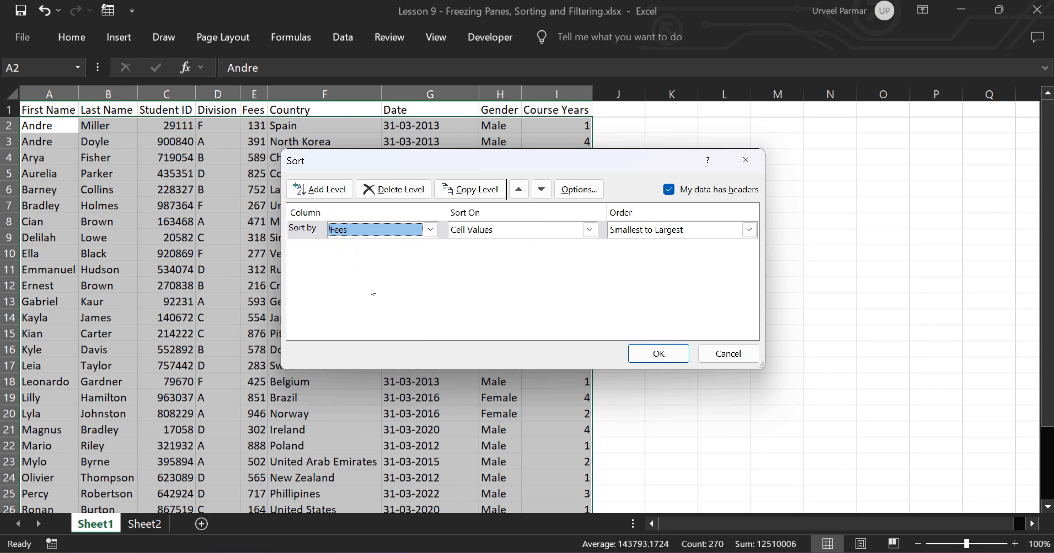
pyautogui.click(622, 231)
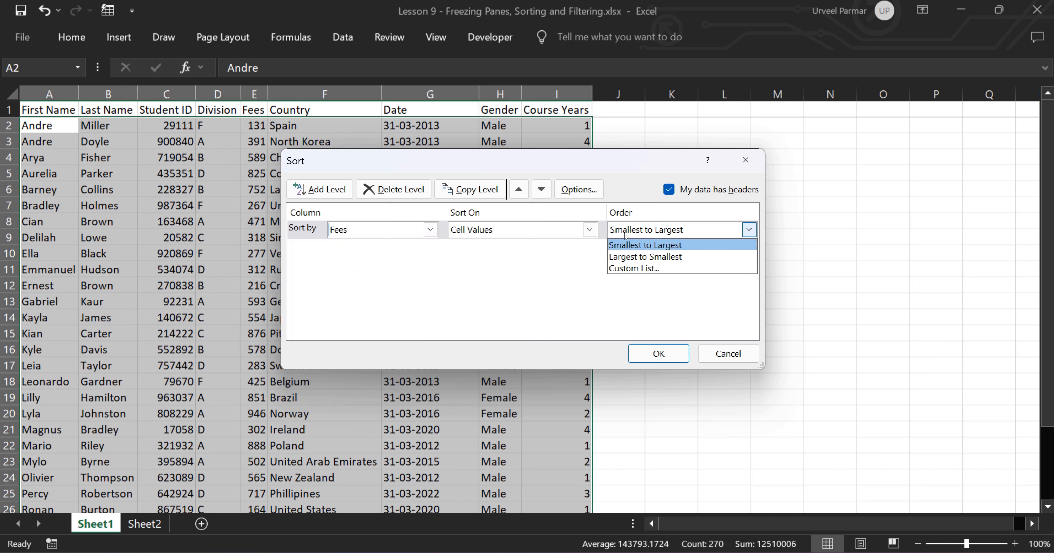
pyautogui.click(647, 256)
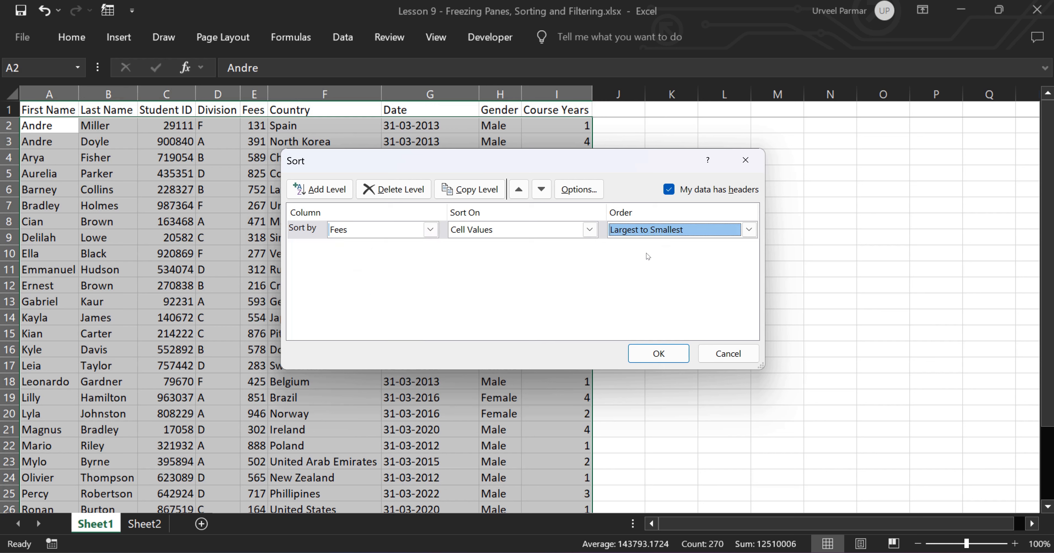
pyautogui.click(659, 354)
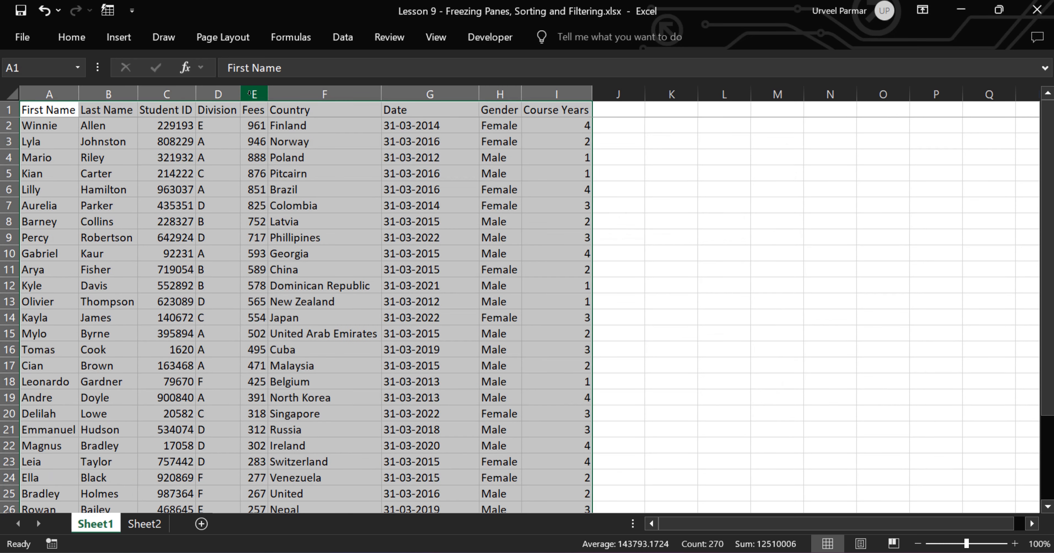
# Step: Check the order of the Fees column and examine the records with the highest and lowest fees
pyautogui.click(251, 94)
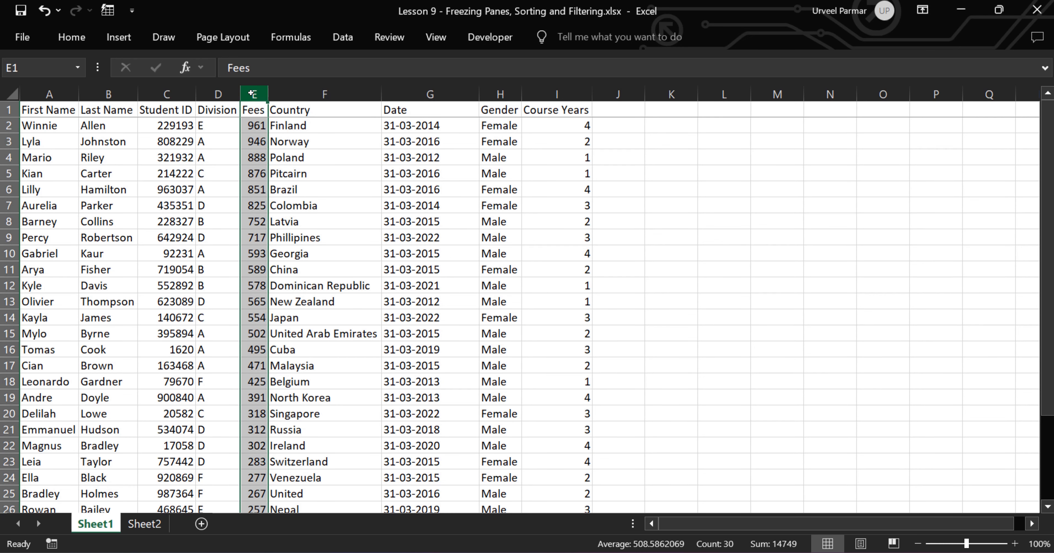
pyautogui.scroll(-4, 336, 230)
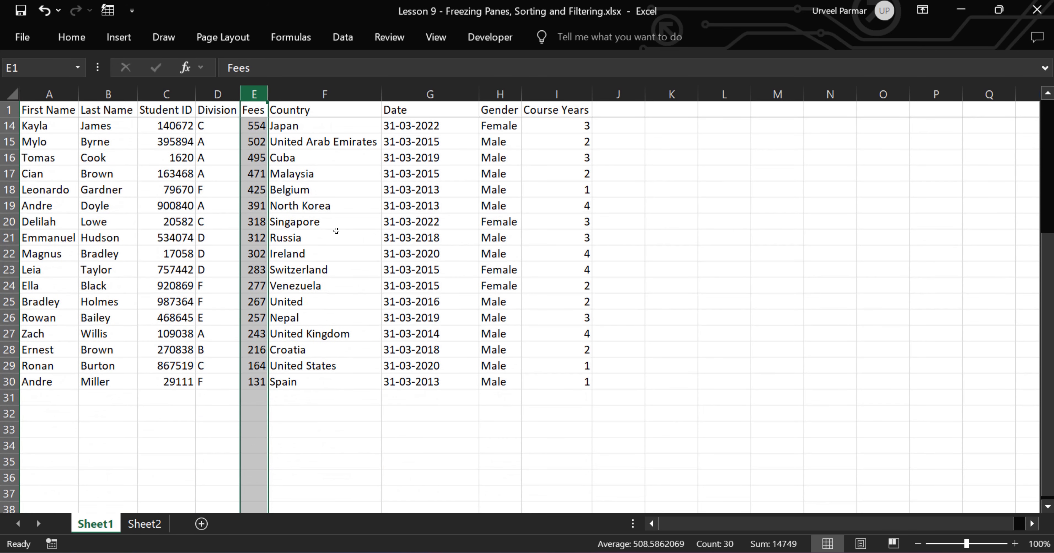
pyautogui.scroll(4, 336, 231)
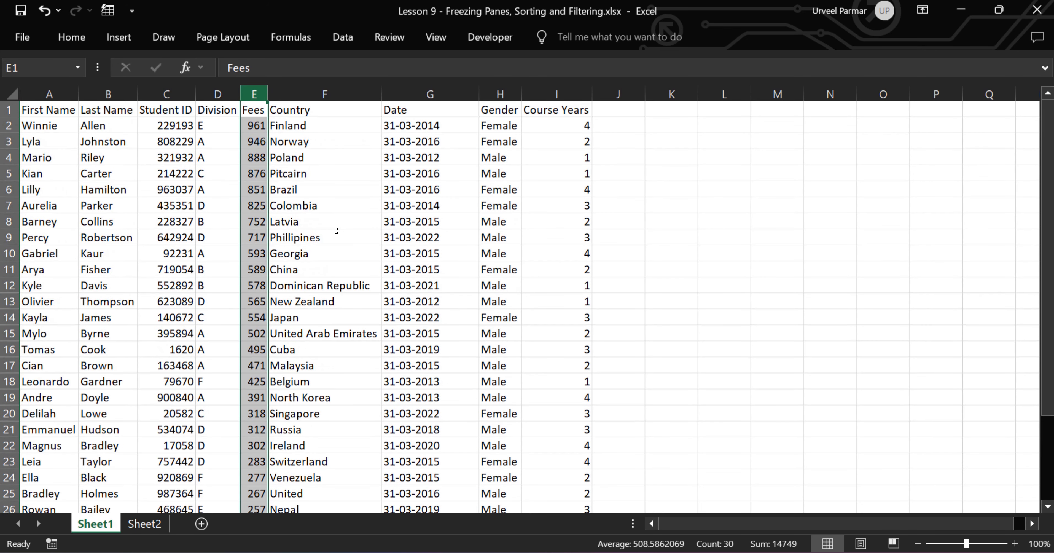
pyautogui.click(9, 125)
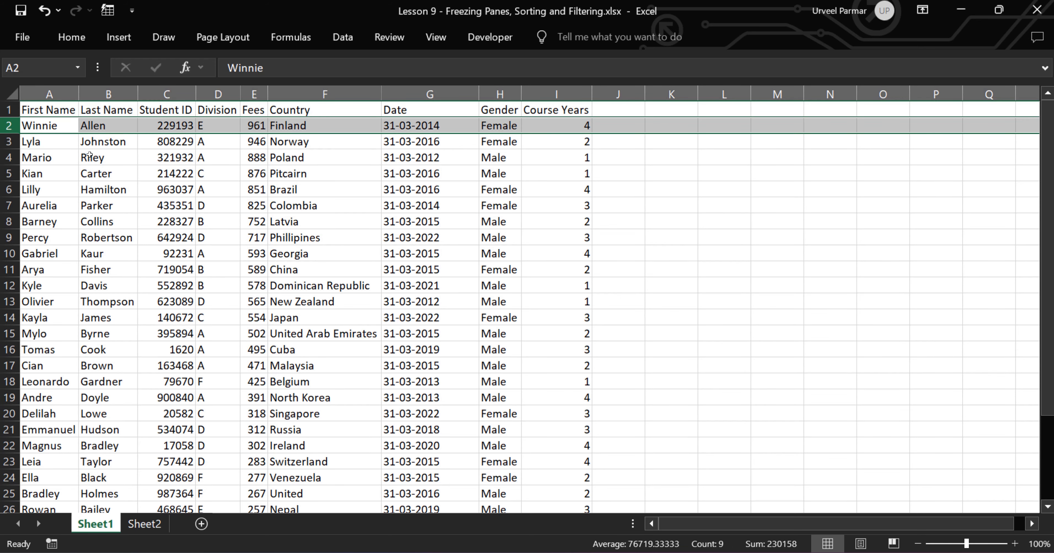
pyautogui.scroll(-3, 89, 155)
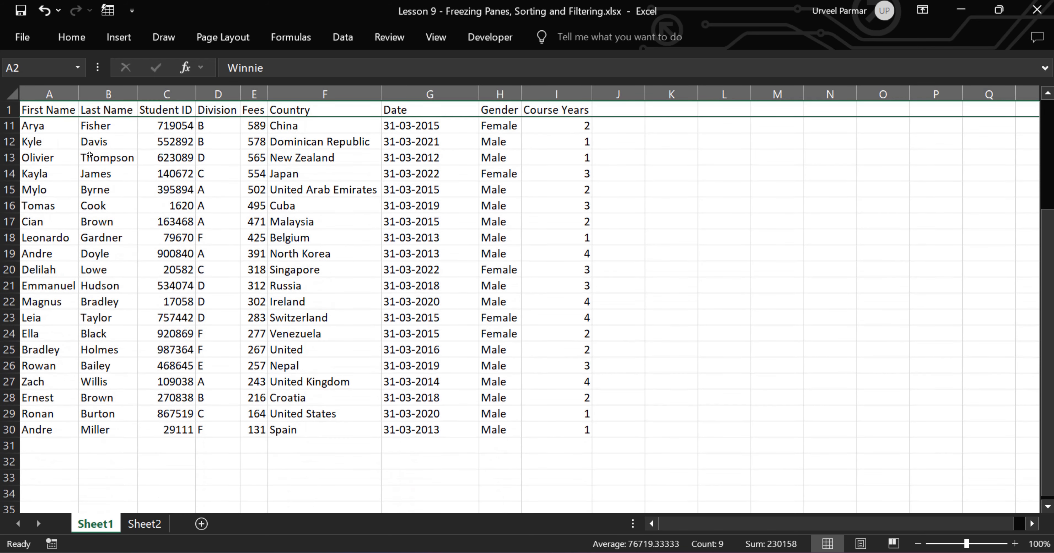
pyautogui.click(1, 429)
pyautogui.hotkey('ctrl', 'Up')
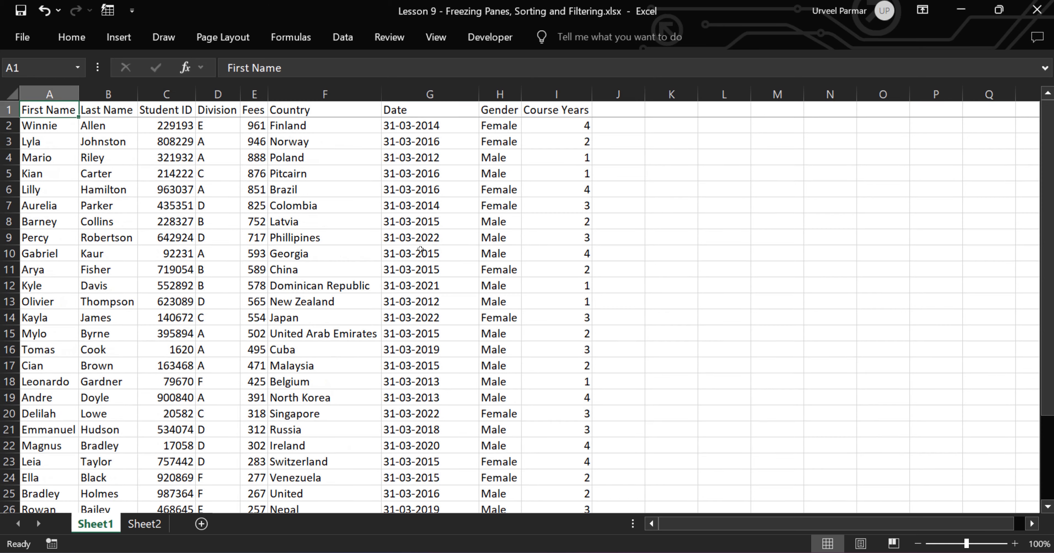
pyautogui.press('Down')
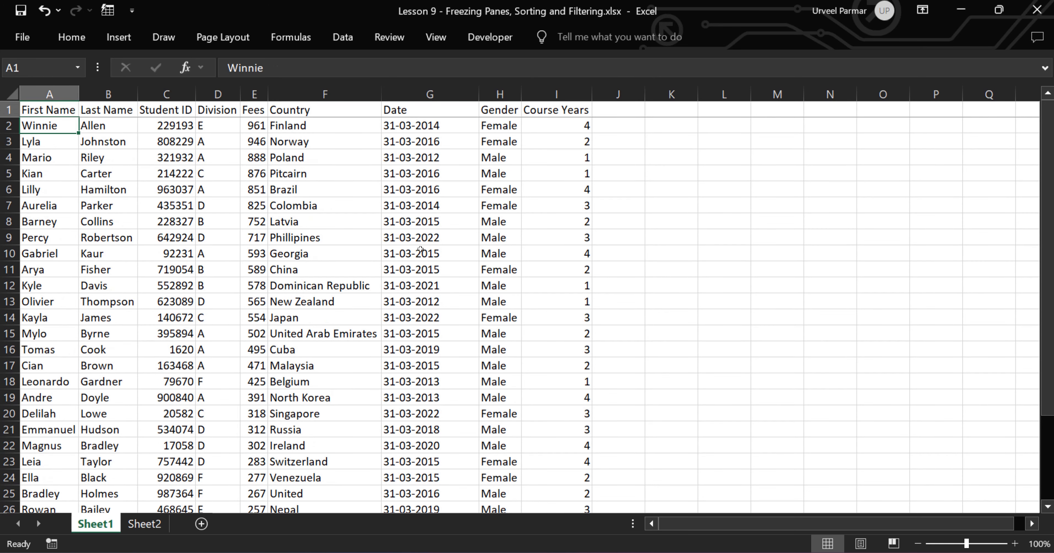
# Step: Re-sort the whole table by First Name A to Z as the primary level, with Fees Largest to Smallest as the second level
pyautogui.press('Up')
pyautogui.hotkey('ctrl', 'shift', 'End')
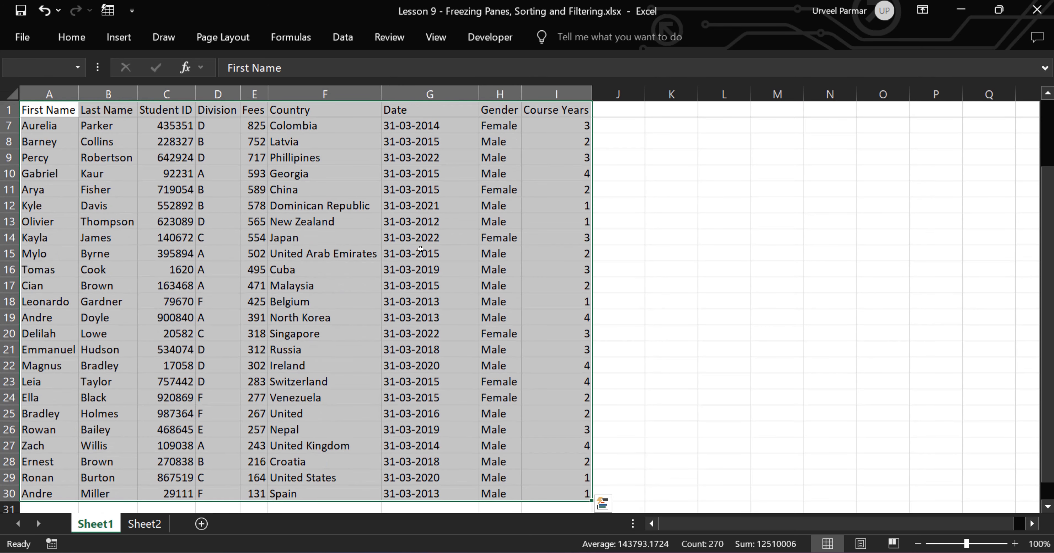
pyautogui.press('alt')
pyautogui.press('h')
pyautogui.press('s')
pyautogui.press('u')
pyautogui.click(319, 190)
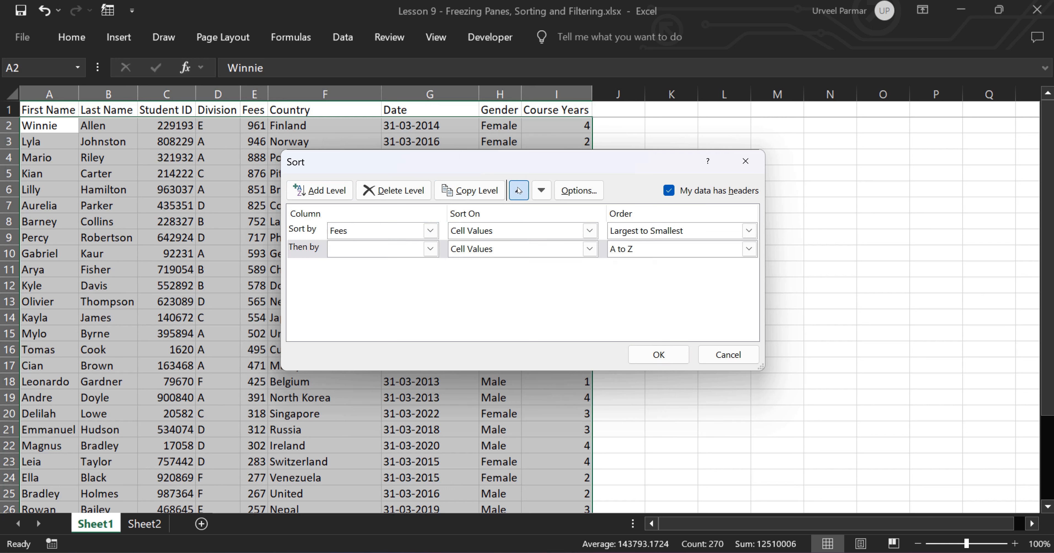
pyautogui.click(519, 190)
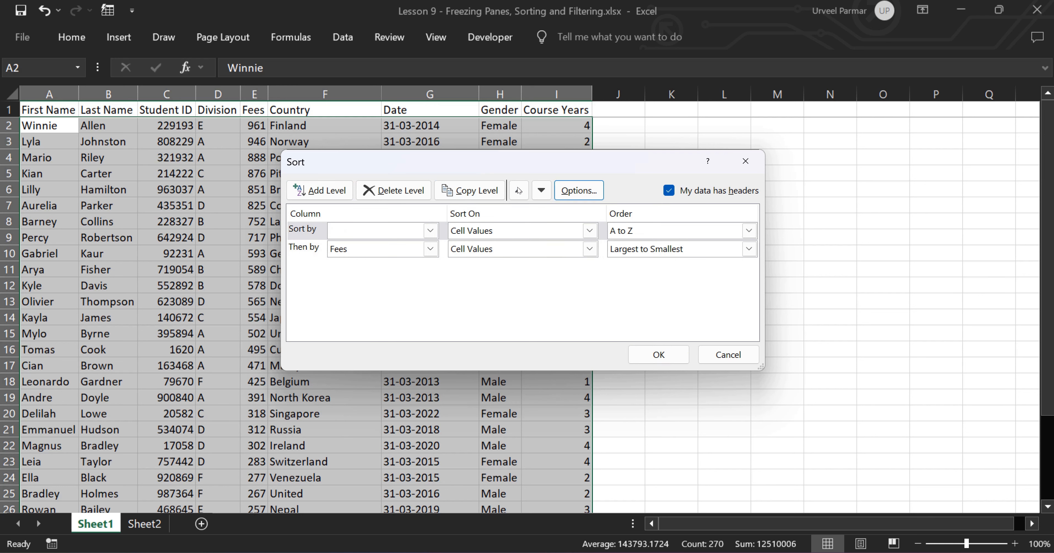
pyautogui.click(431, 231)
pyautogui.click(352, 245)
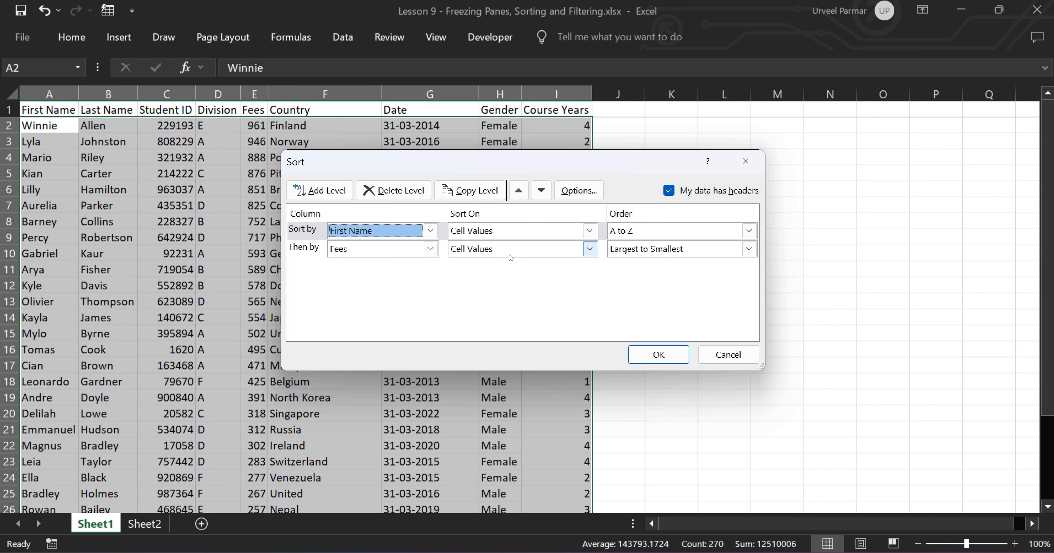
pyautogui.click(645, 357)
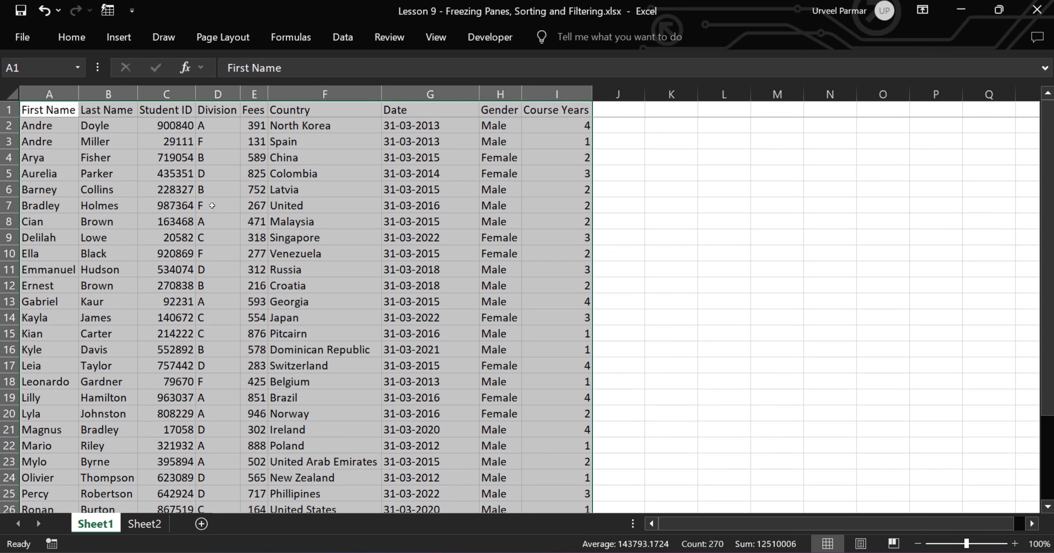
# Step: Examine the first names at the start of the sorted list for duplicates
pyautogui.hotkey('ctrl', 'Home')
pyautogui.press('Down')
pyautogui.hotkey('shift', 'Down')
pyautogui.hotkey('shift', 'Down')
pyautogui.hotkey('shift', 'Down')
pyautogui.hotkey('shift', 'Down')
pyautogui.hotkey('shift', 'Down')
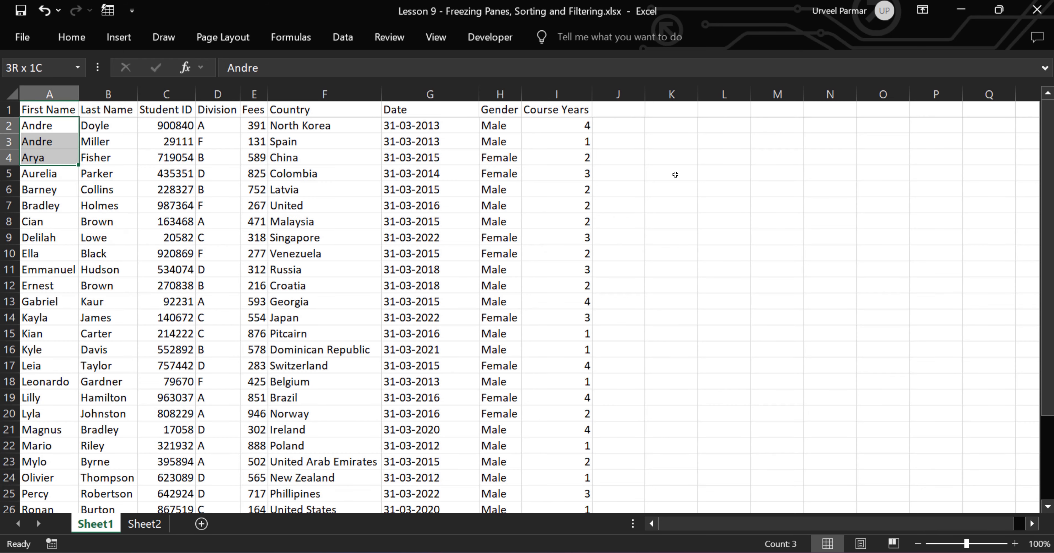
# Step: Highlight rows 2 and 3 and compare how their Fees values are ordered
pyautogui.press('Up')
pyautogui.press('Right')
pyautogui.press('Right')
pyautogui.press('Right')
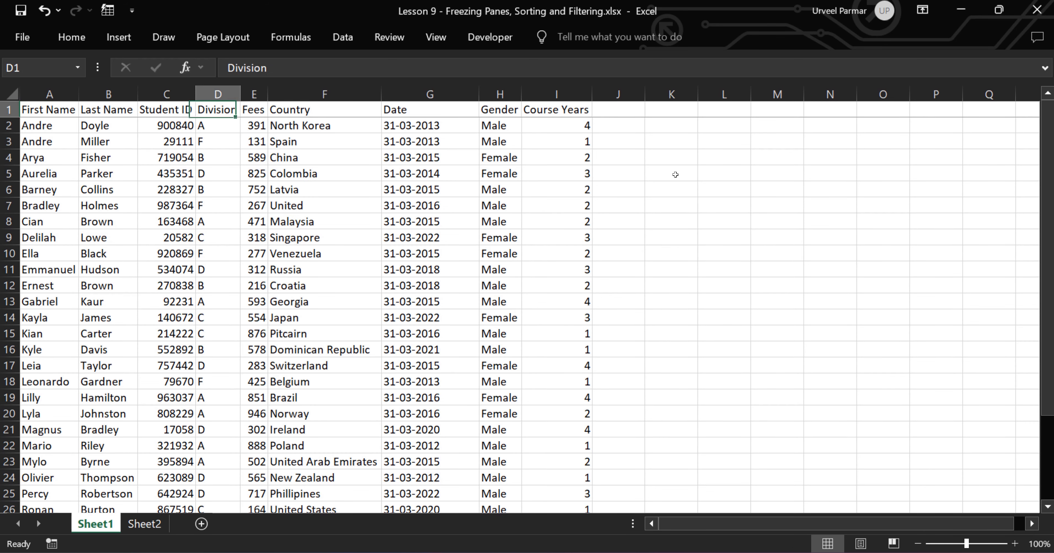
pyautogui.press('Down')
pyautogui.press('Right')
pyautogui.hotkey('shift', 'space')
pyautogui.hotkey('shift', 'Down')
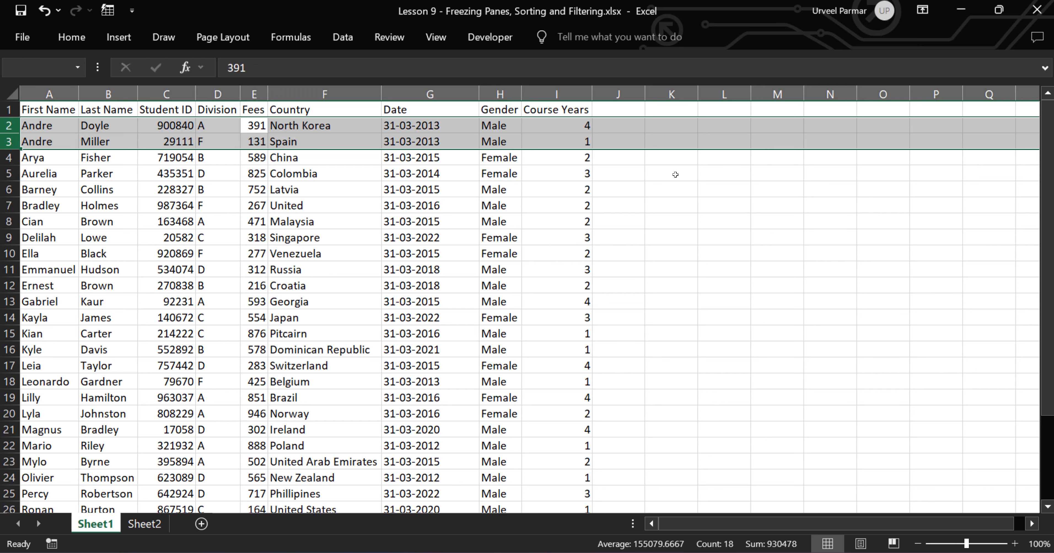
pyautogui.press('Home')
pyautogui.hotkey('shift', 'space')
pyautogui.hotkey('shift', 'Down')
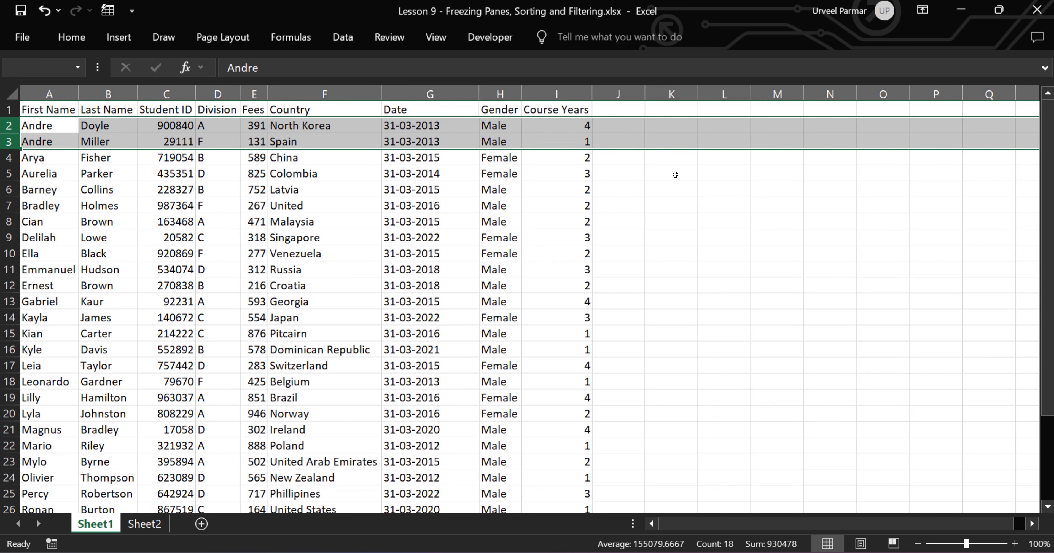
pyautogui.press('Right')
pyautogui.press('Right')
pyautogui.press('Right')
pyautogui.press('Right')
pyautogui.hotkey('shift', 'space')
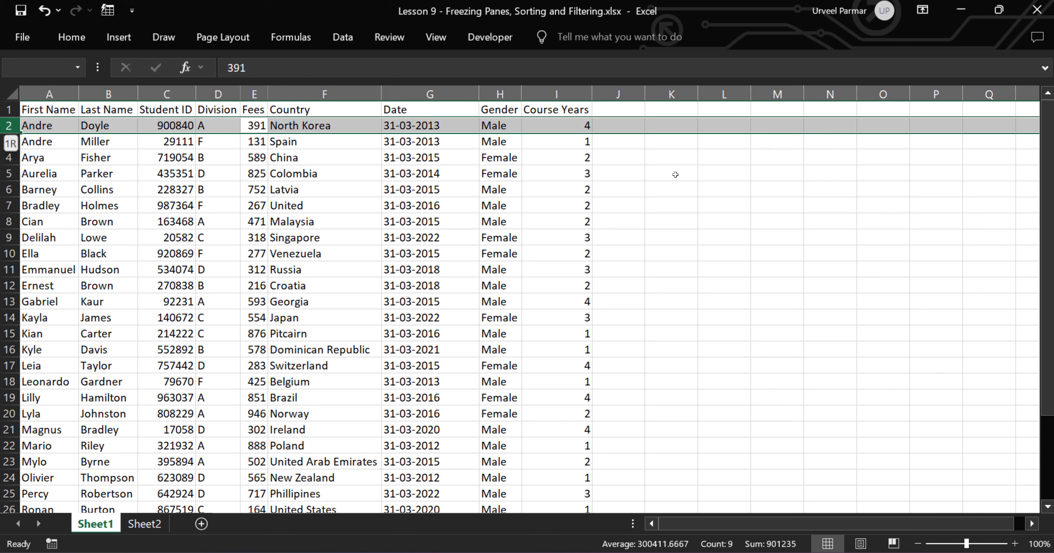
pyautogui.hotkey('shift', 'Down')
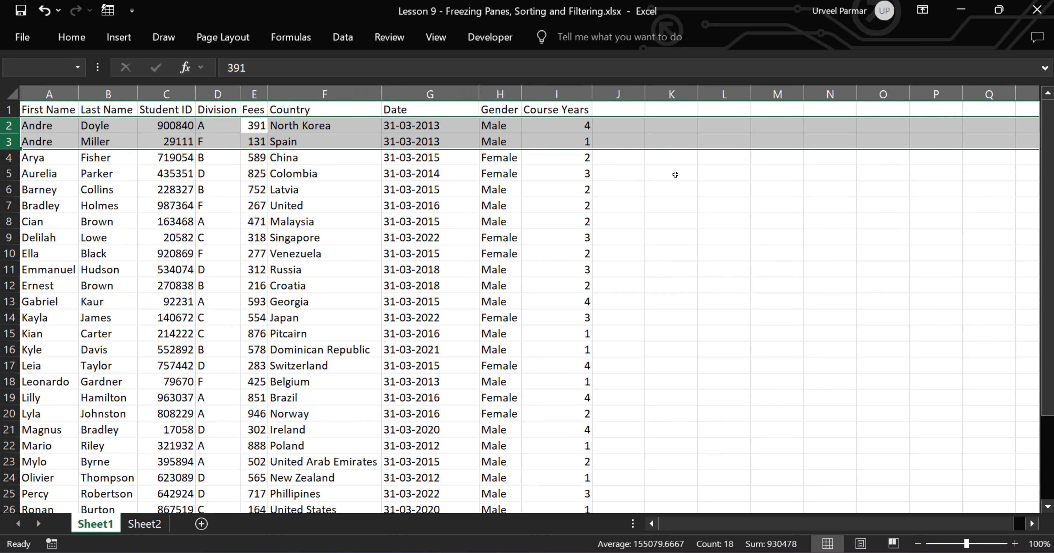
pyautogui.hotkey('ctrl', 'Home')
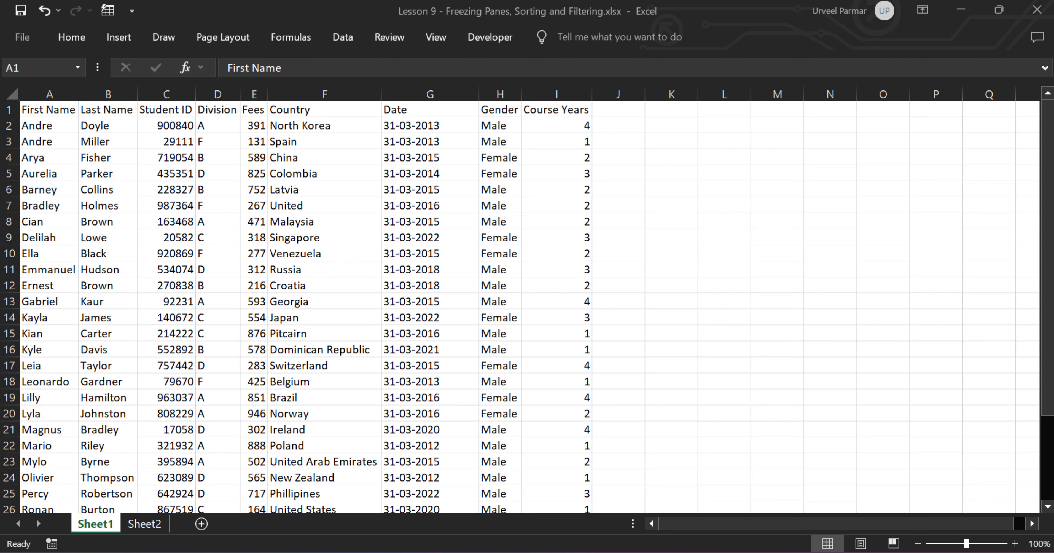
# Step: Select the entire student table including its headers and turn on filters for every column
pyautogui.click(297, 315)
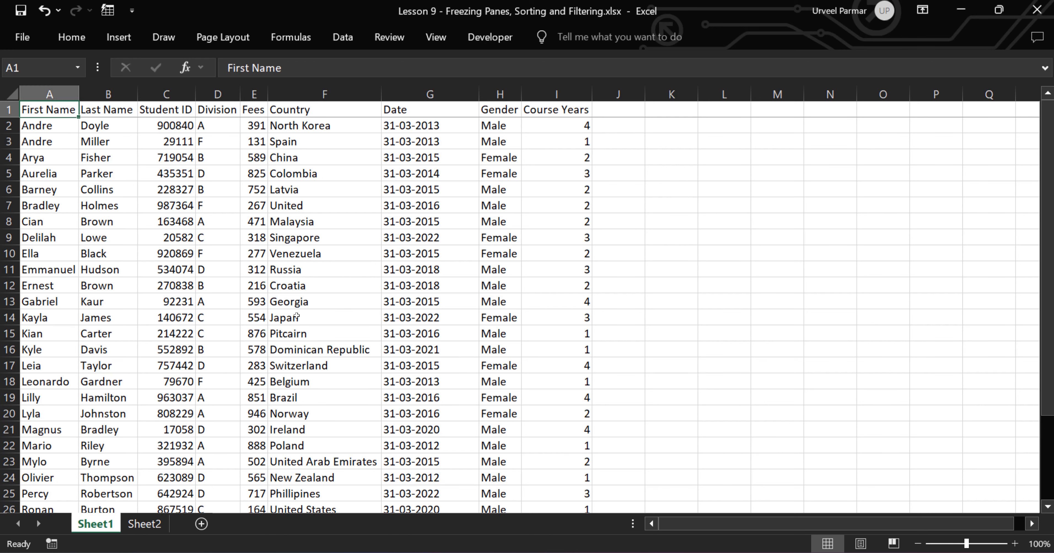
pyautogui.hotkey('ctrl', 'shift', 'Right')
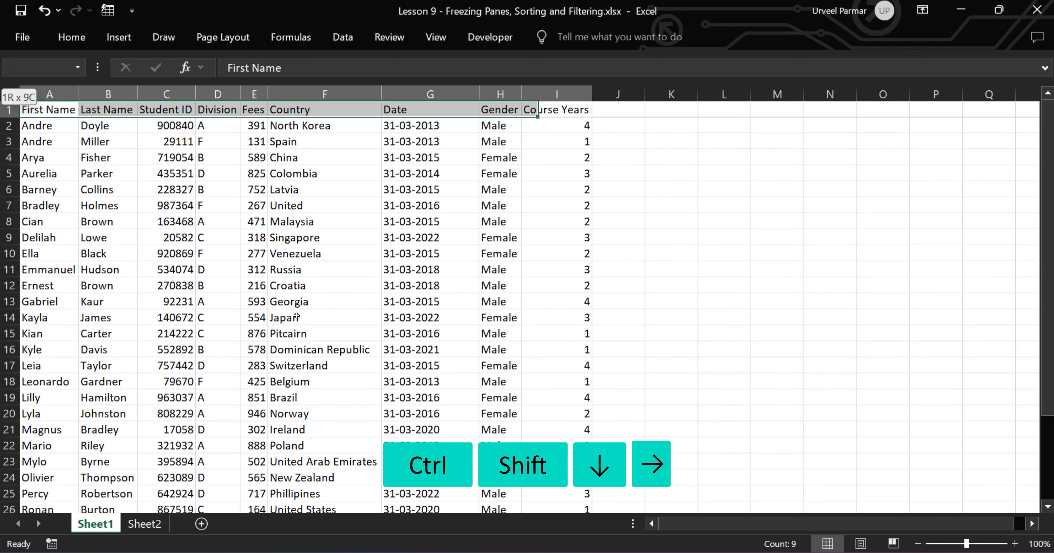
pyautogui.hotkey('ctrl', 'shift', 'Down')
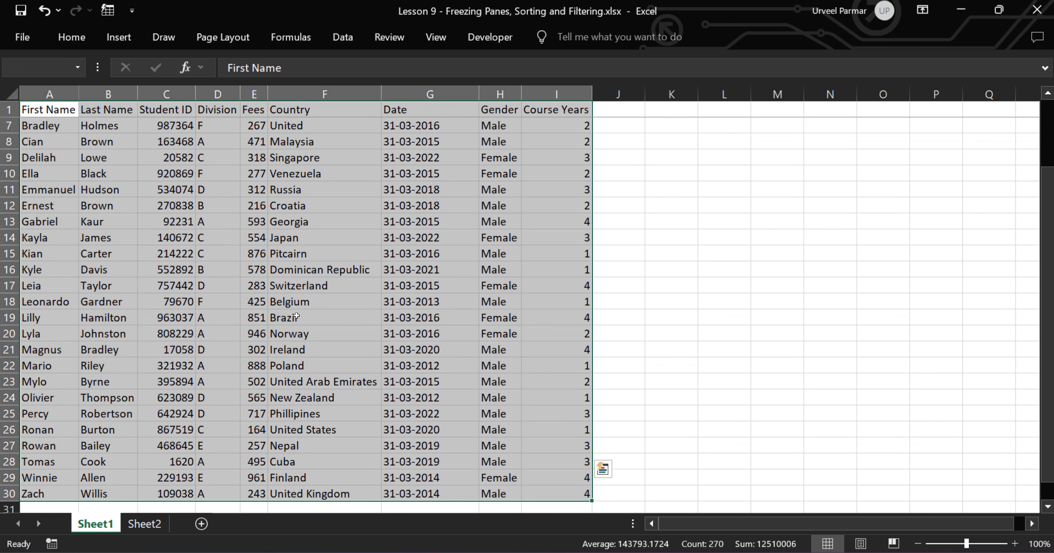
pyautogui.hotkey('ctrl', 'Home')
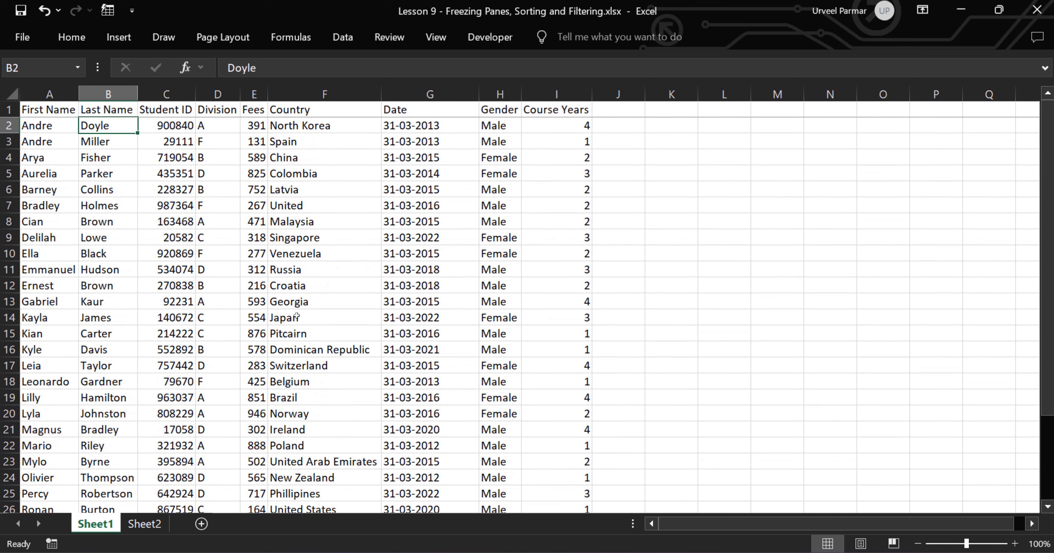
pyautogui.hotkey('ctrl', 'a')
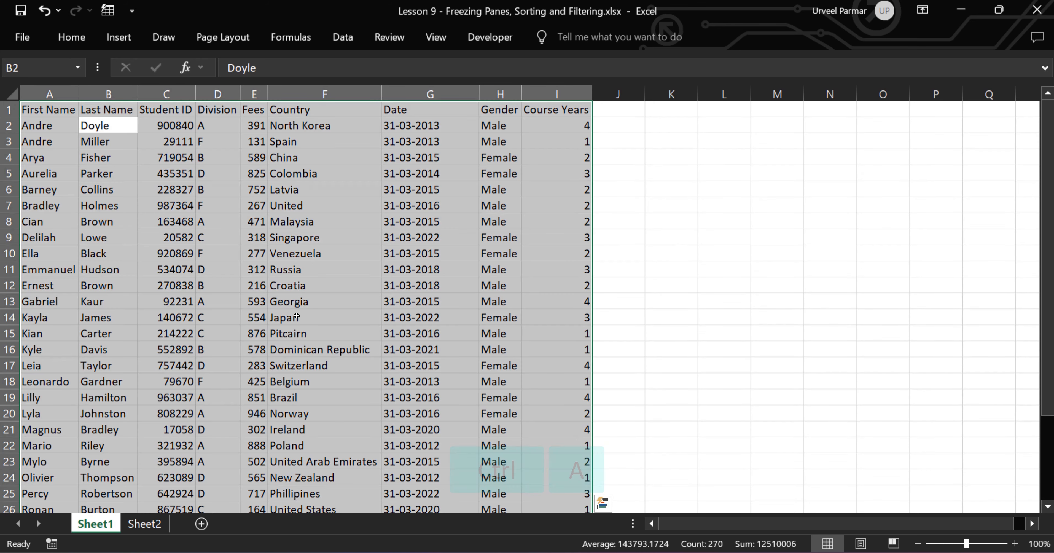
pyautogui.hotkey('ctrl', 'shift', 'l')
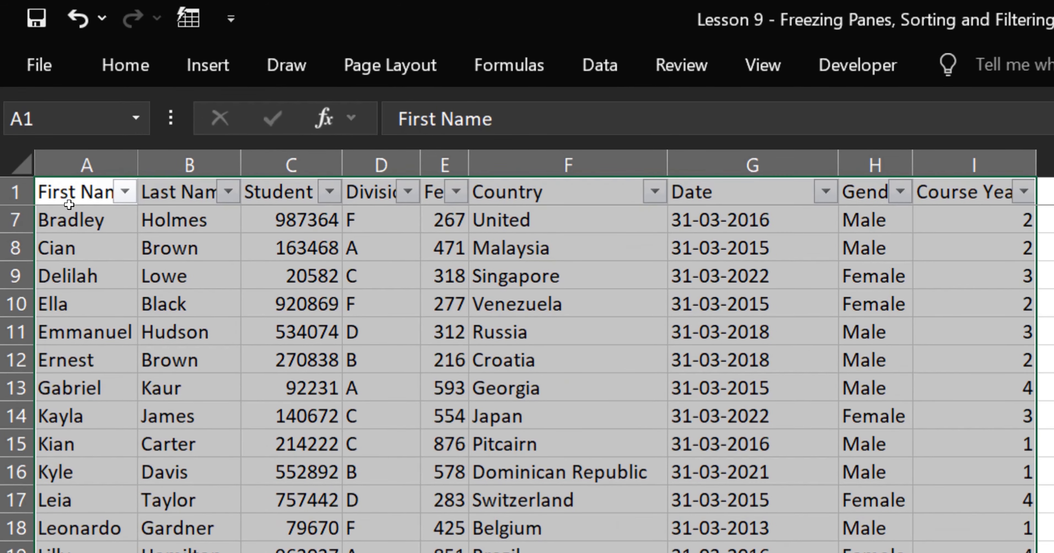
pyautogui.click(40, 113)
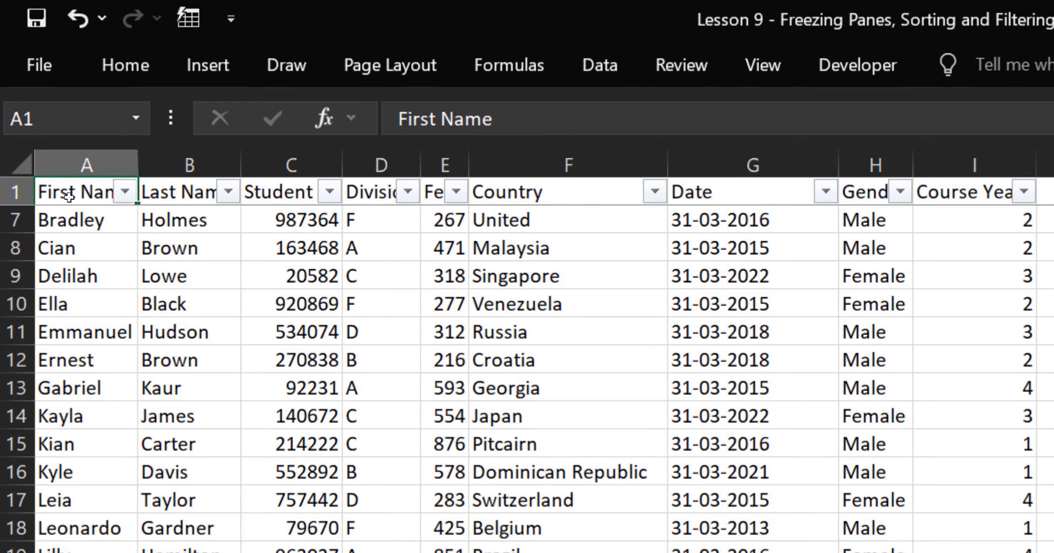
# Step: Filter the Country column to show only the United Kingdom records
pyautogui.click(164, 190)
pyautogui.click(655, 191)
pyautogui.click(202, 298)
pyautogui.scroll(-10, 316, 372)
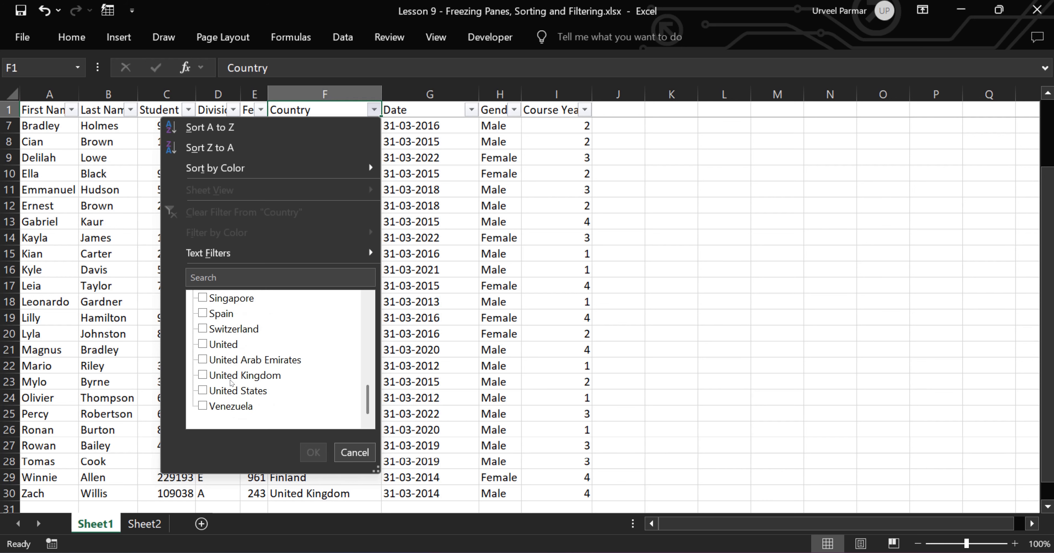
pyautogui.click(203, 375)
pyautogui.click(313, 452)
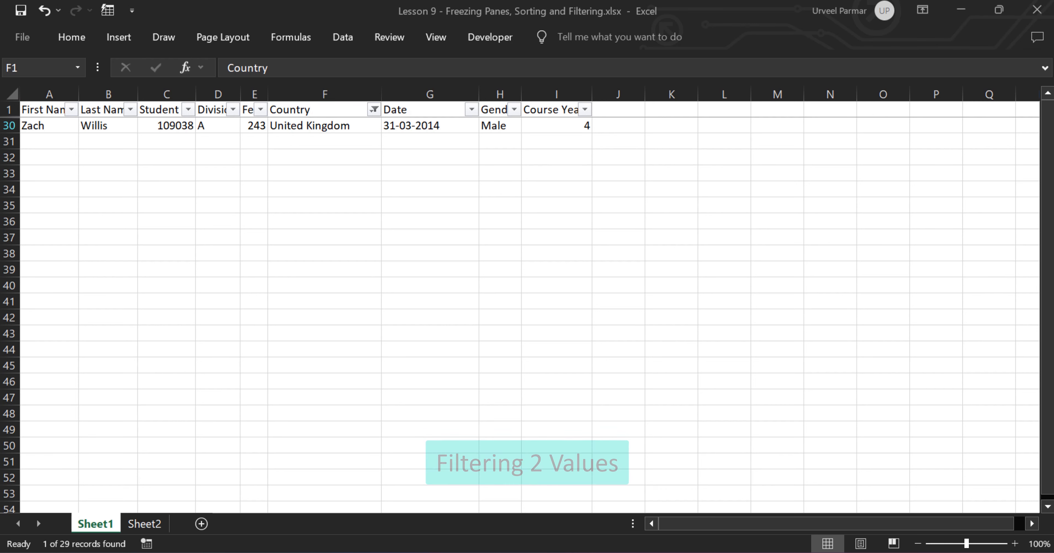
# Step: Extend the Country filter to include the United States records alongside the United Kingdom ones
pyautogui.press('Down')
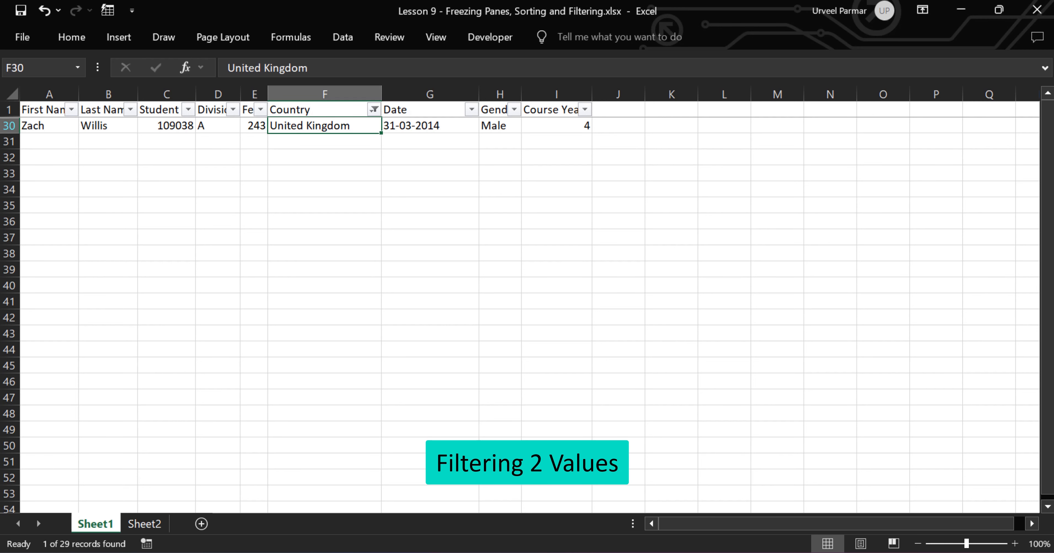
pyautogui.press('Up')
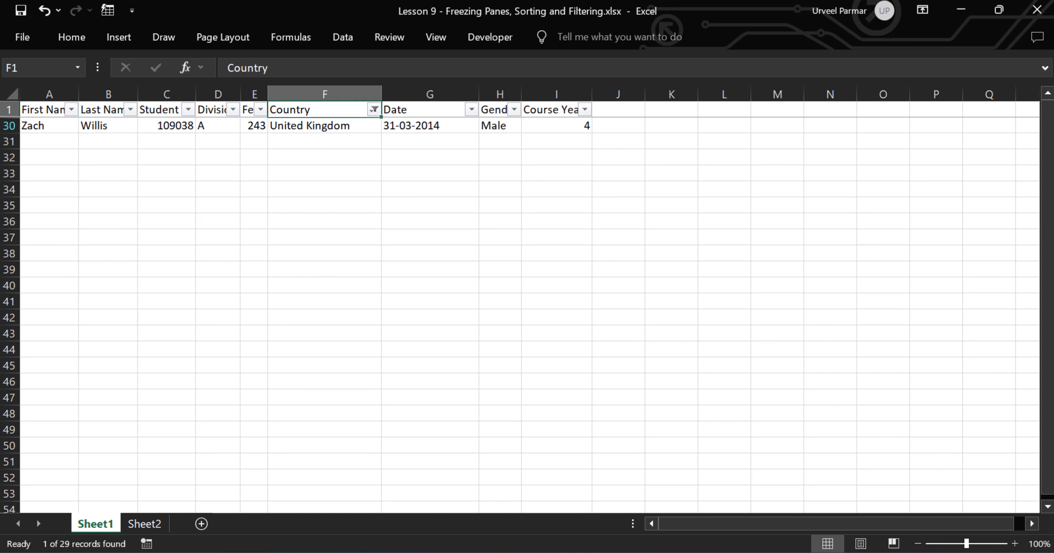
pyautogui.hotkey('alt', 'Down')
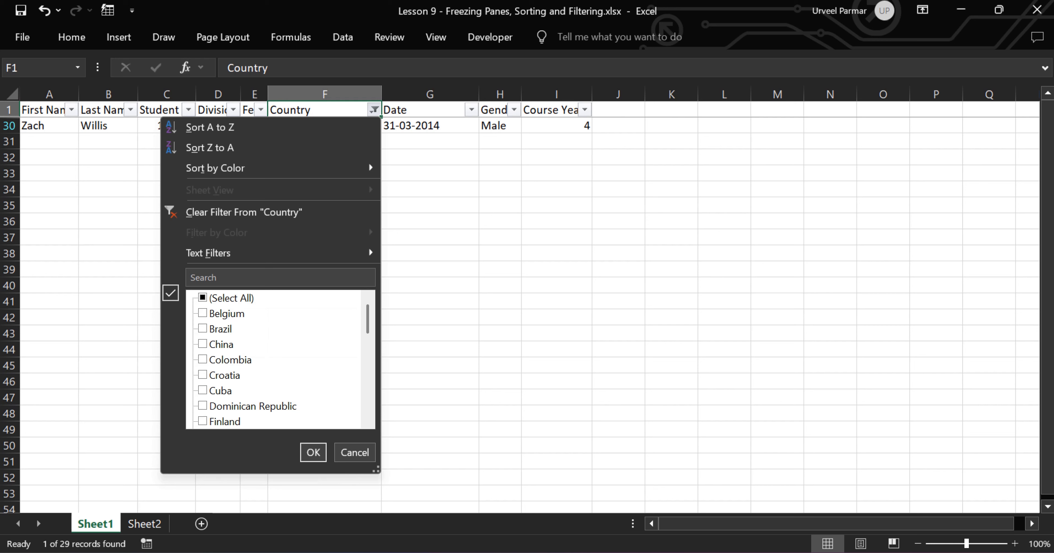
pyautogui.press('Down')
pyautogui.press('Down')
pyautogui.press('Down')
pyautogui.press('Down')
pyautogui.press('Down')
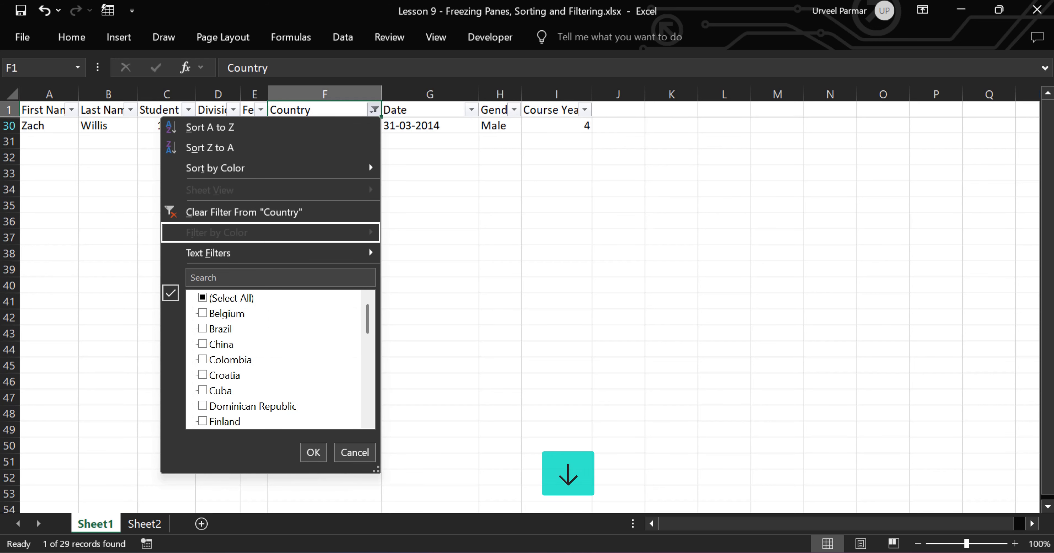
pyautogui.press('Down')
pyautogui.press('Down')
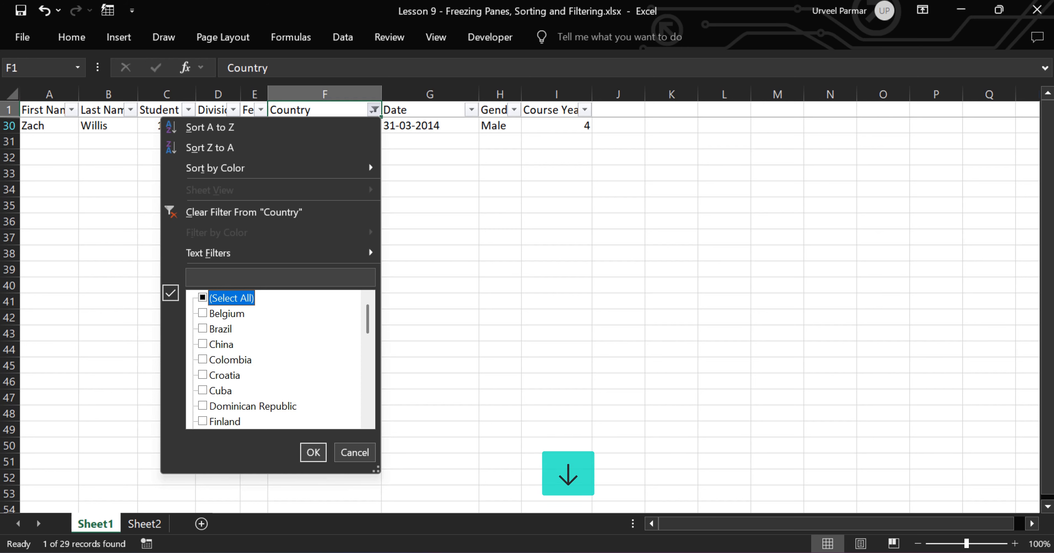
pyautogui.press('Down')
pyautogui.press('Down')
pyautogui.press('Down')
pyautogui.press('Down')
pyautogui.press('Down')
pyautogui.press('Down')
pyautogui.press('Down')
pyautogui.press('Down')
pyautogui.press('Down')
pyautogui.press('Down')
pyautogui.press('Down')
pyautogui.press('Down')
pyautogui.press('Down')
pyautogui.press('Down')
pyautogui.press('Down')
pyautogui.press('Down')
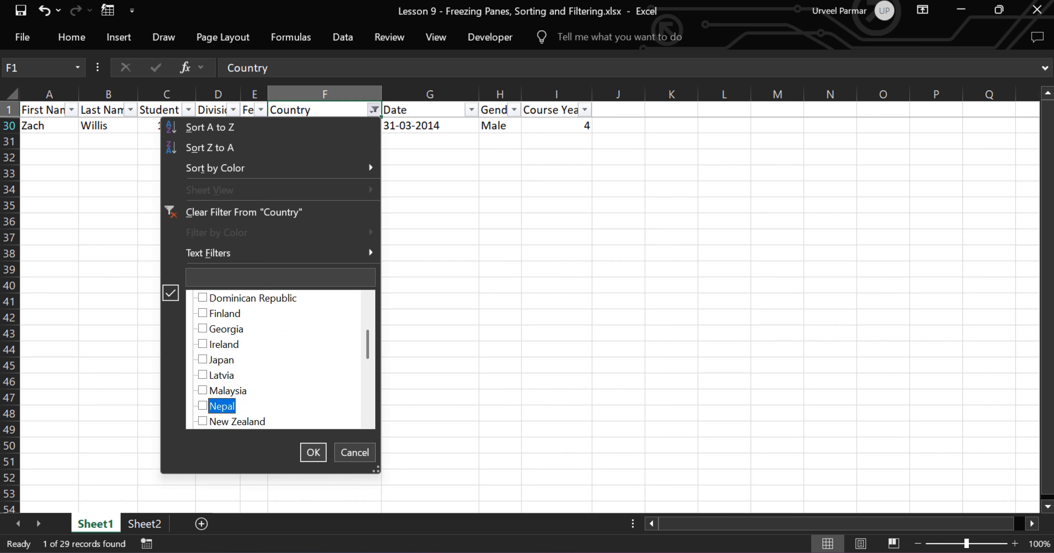
pyautogui.press('Down')
pyautogui.press('Down')
pyautogui.press('Down')
pyautogui.press('Down')
pyautogui.press('Down')
pyautogui.press('Down')
pyautogui.press('Down')
pyautogui.press('Down')
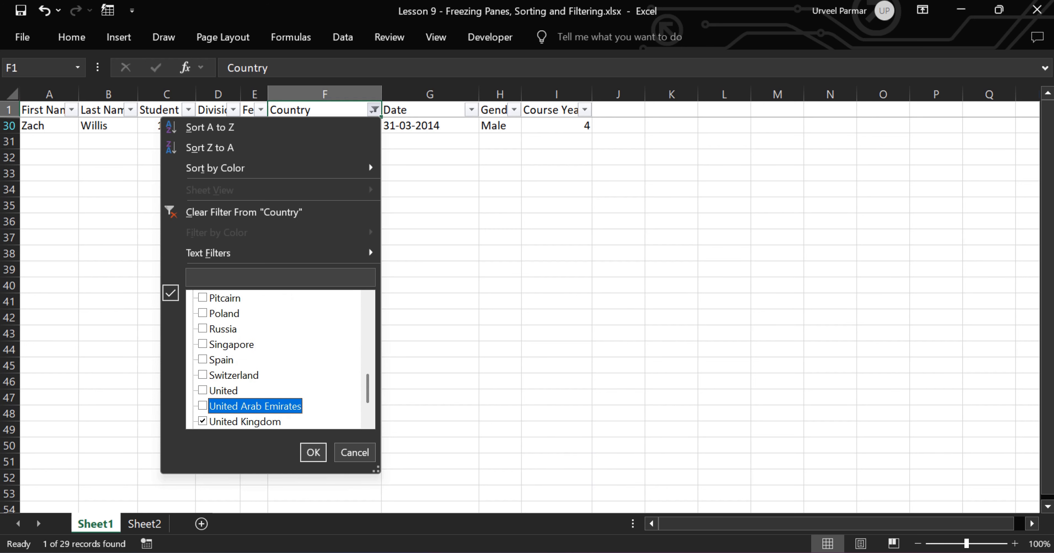
pyautogui.press('space')
pyautogui.press('Down')
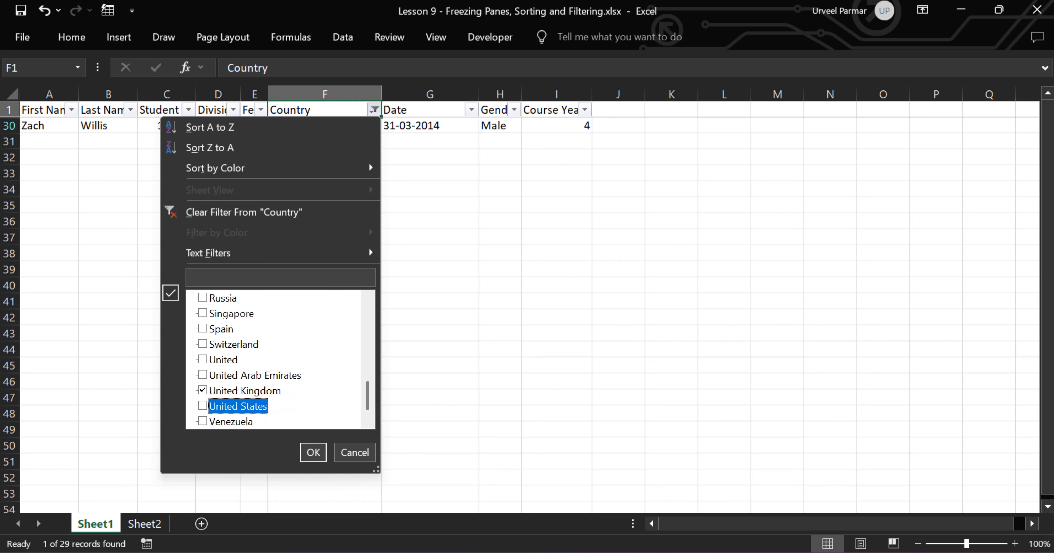
pyautogui.press('space')
pyautogui.press('Return')
pyautogui.press('Return')
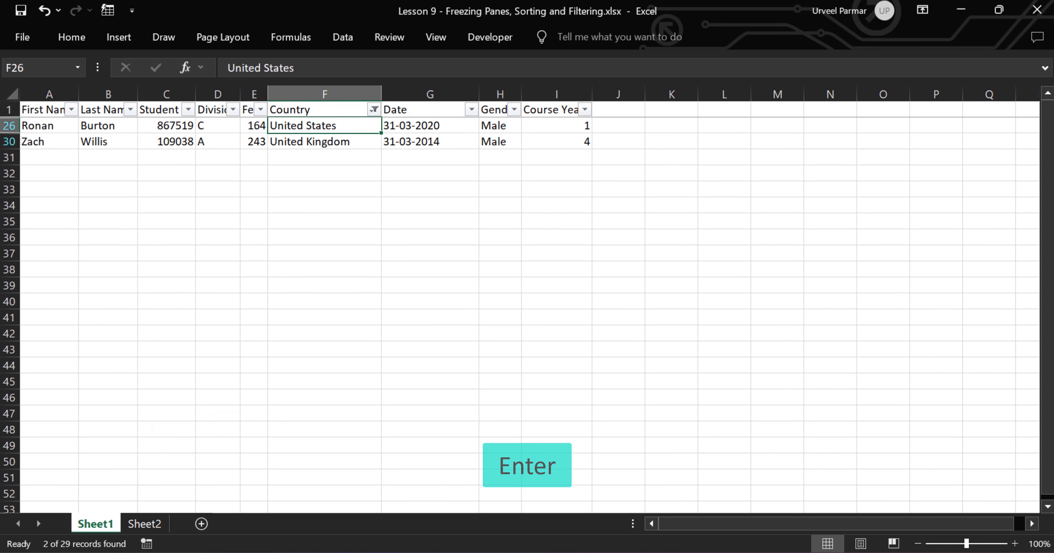
pyautogui.press('Return')
pyautogui.press('Return')
pyautogui.press('Return')
pyautogui.press('Return')
pyautogui.press('Return')
pyautogui.press('Return')
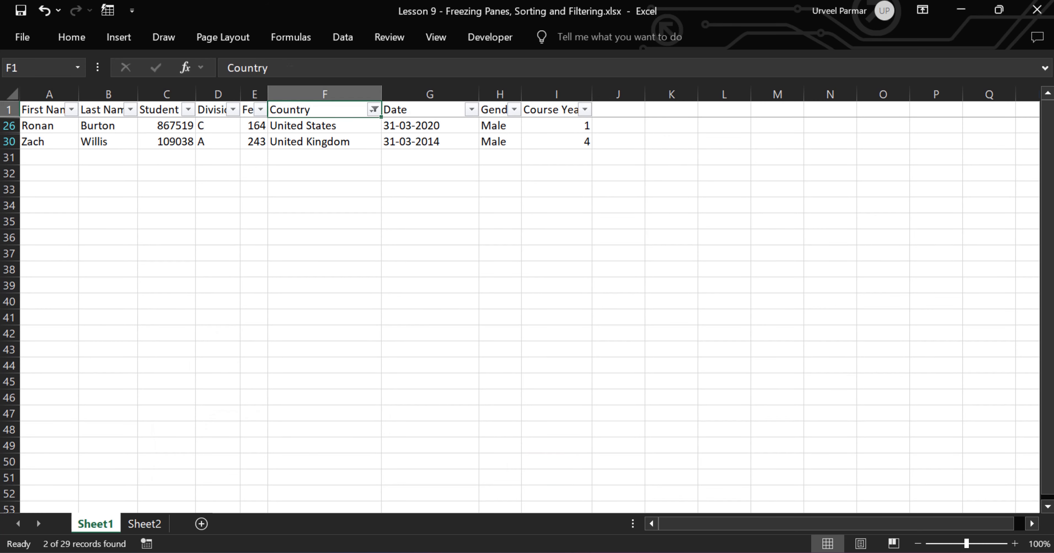
# Step: Clear the active Country filter so all student records are shown, keeping the filter controls on
pyautogui.press('Down')
pyautogui.press('Up')
pyautogui.press('Up')
pyautogui.press('alt')
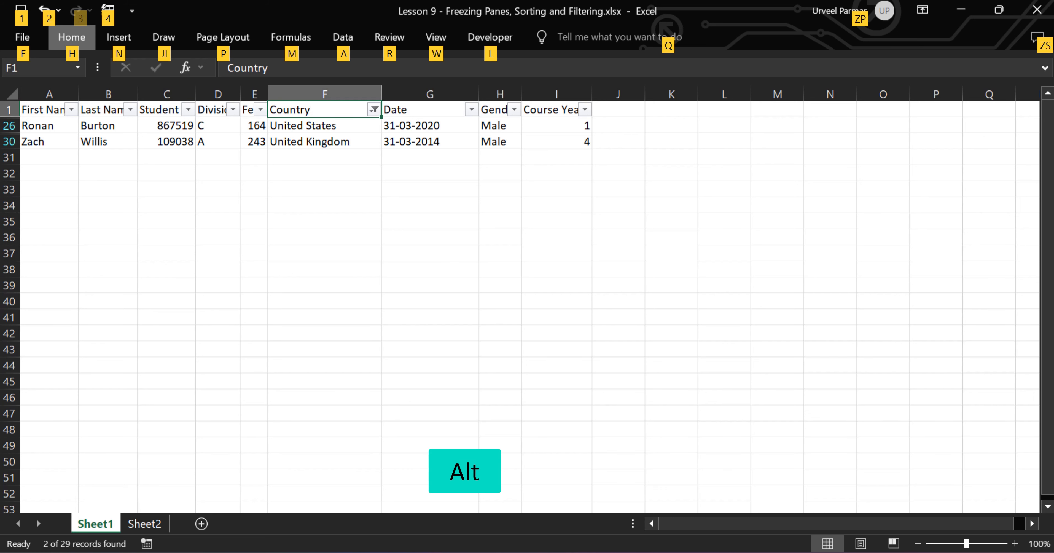
pyautogui.press('a')
pyautogui.press('c')
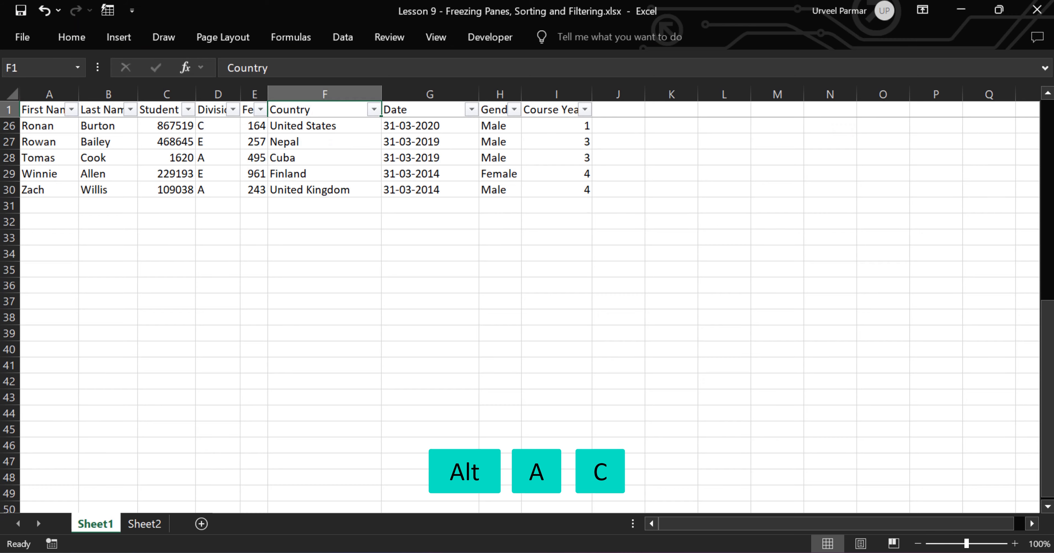
pyautogui.scroll(8, 528, 307)
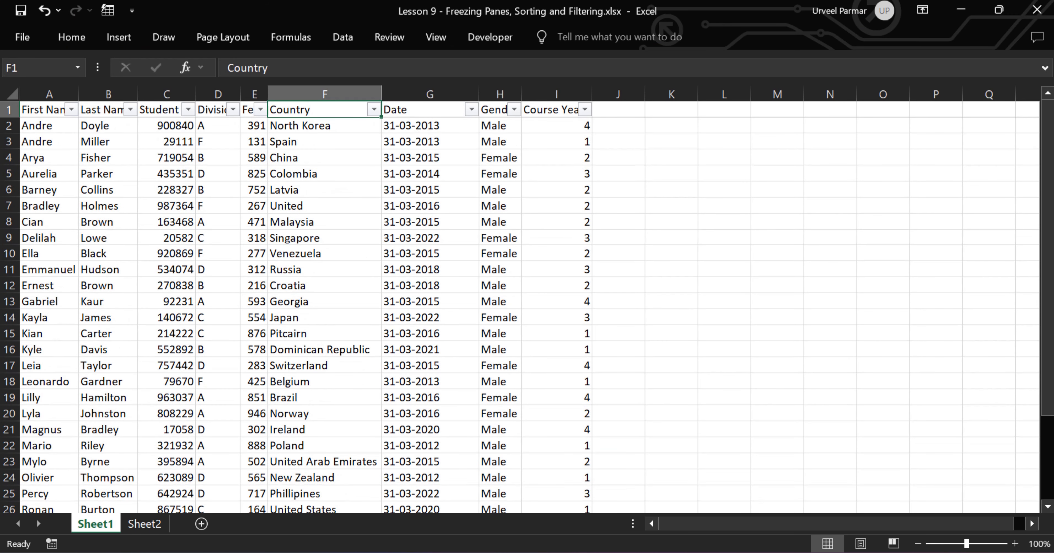
# Step: Highlight the whole header row and look over the filterable columns from First Name to Course Years
pyautogui.press('Left')
pyautogui.press('Left')
pyautogui.press('Left')
pyautogui.press('Left')
pyautogui.press('Left')
pyautogui.hotkey('shift', 'space')
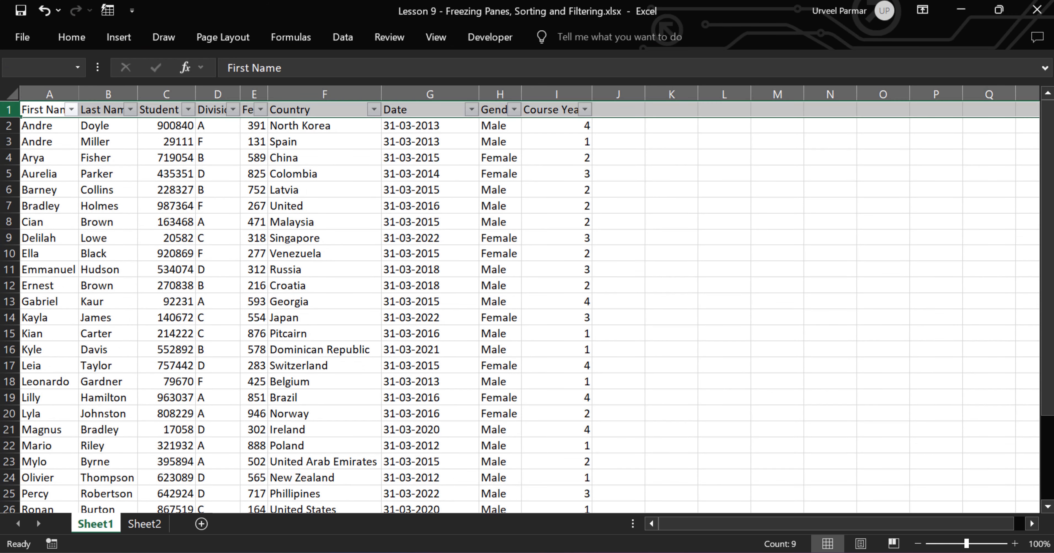
pyautogui.press('Right')
pyautogui.hotkey('ctrl', 'Right')
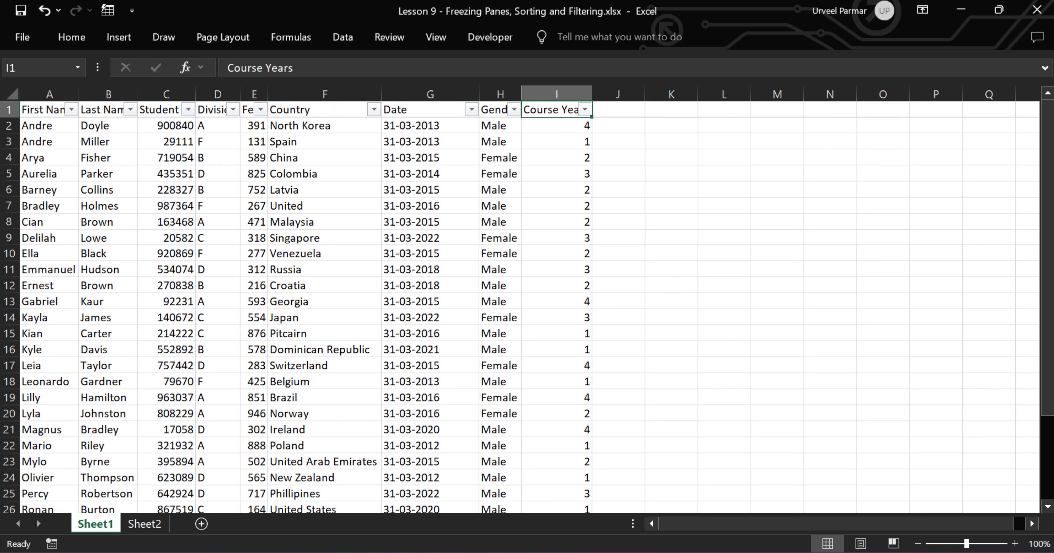
# Step: Filter the Division column to show only the division A records
pyautogui.press('Left')
pyautogui.press('Left')
pyautogui.press('Left')
pyautogui.press('Left')
pyautogui.press('Left')
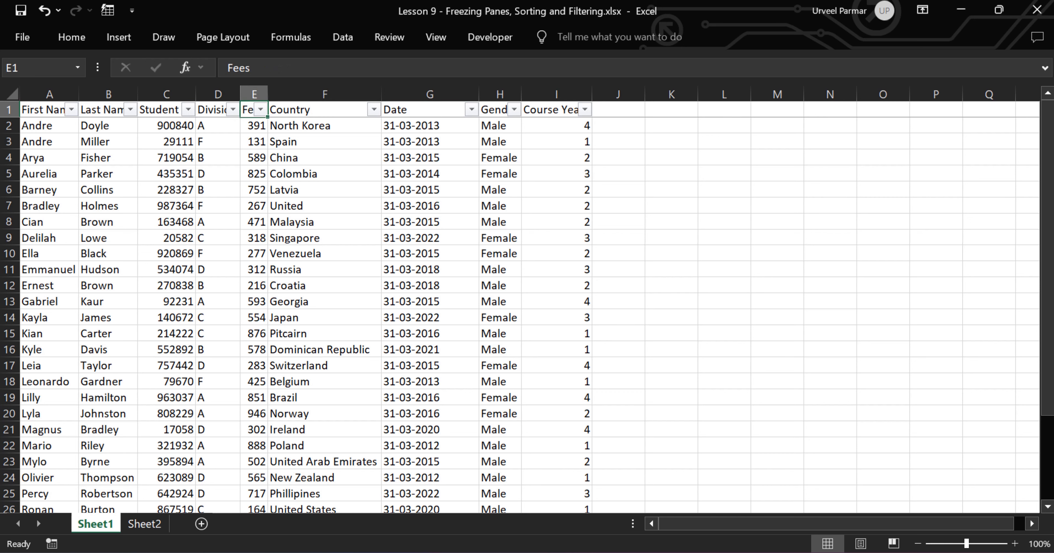
pyautogui.hotkey('alt', 'Down')
pyautogui.press('Down')
pyautogui.press('Down')
pyautogui.press('Down')
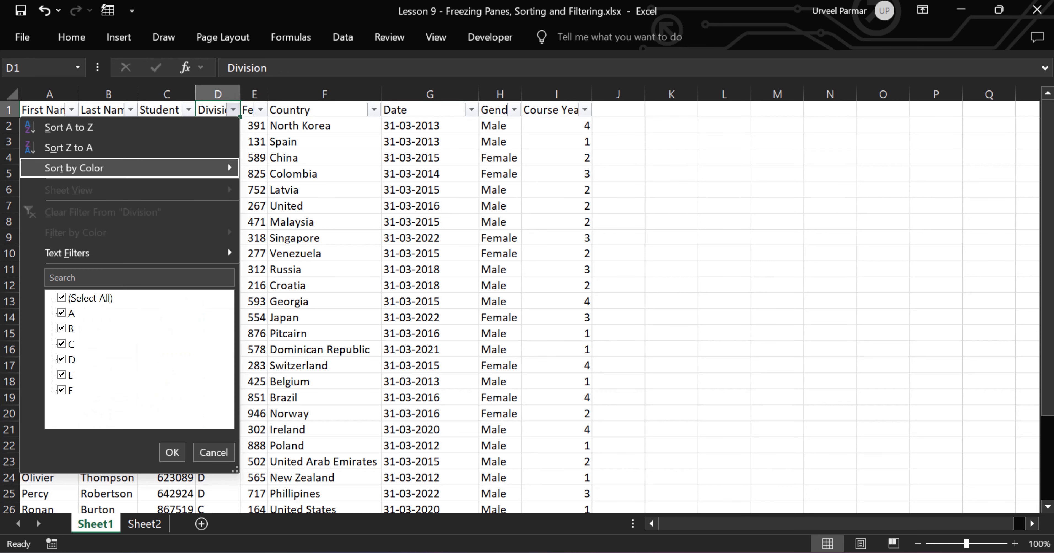
pyautogui.press('Down')
pyautogui.press('Down')
pyautogui.press('Down')
pyautogui.press('Down')
pyautogui.press('space')
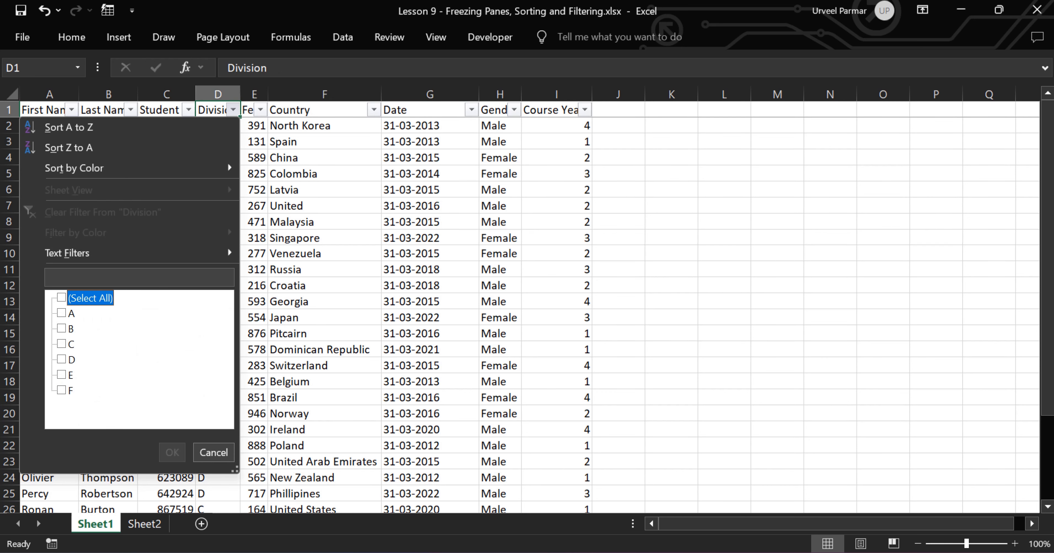
pyautogui.press('Down')
pyautogui.press('space')
pyautogui.press('Tab')
pyautogui.press('Return')
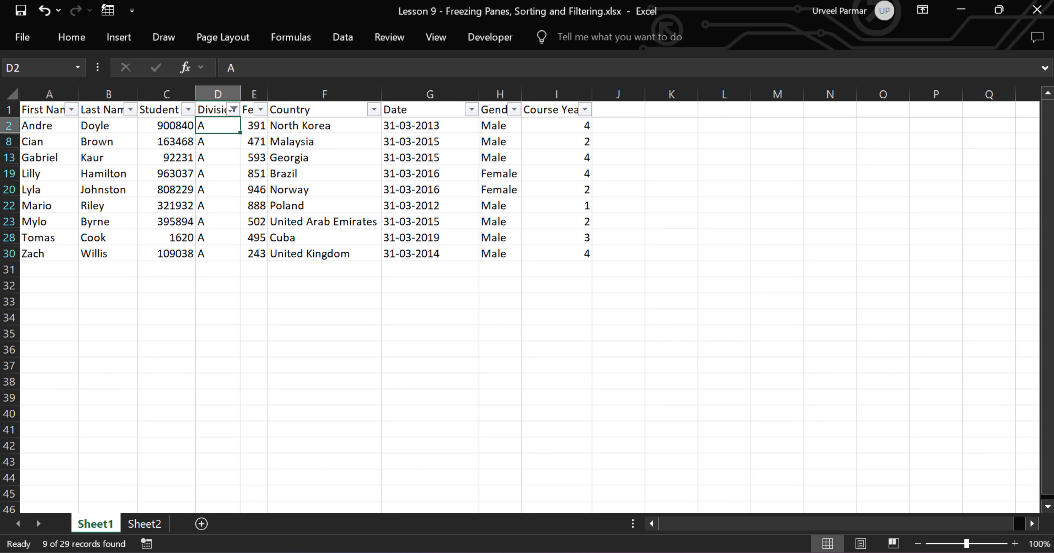
# Step: Add a second filter on the Gender column to show only the Male records
pyautogui.press('Right')
pyautogui.press('Right')
pyautogui.press('Right')
pyautogui.press('Right')
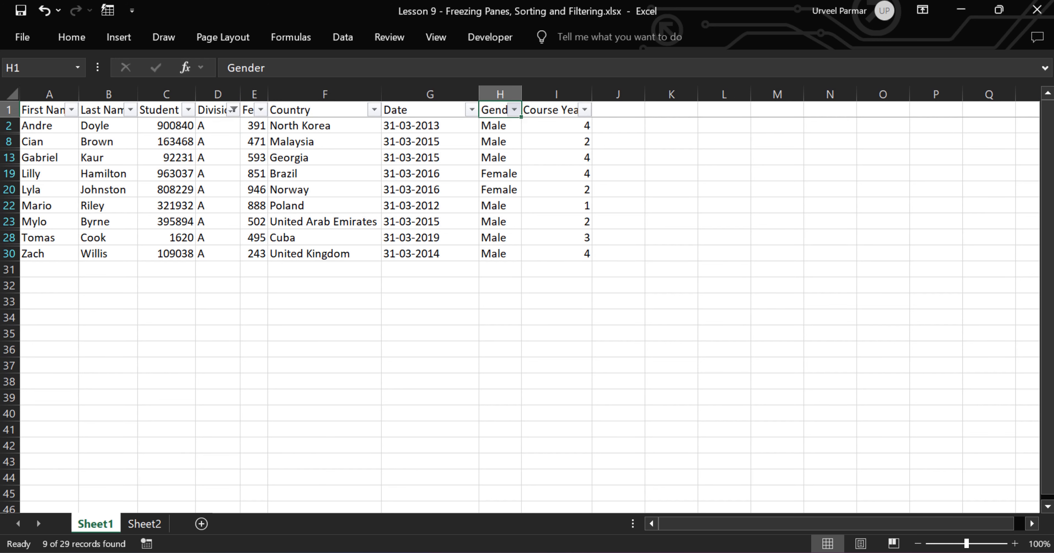
pyautogui.hotkey('alt', 'Down')
pyautogui.press('Down')
pyautogui.press('Down')
pyautogui.press('Down')
pyautogui.press('Down')
pyautogui.press('Down')
pyautogui.press('Down')
pyautogui.press('Down')
pyautogui.press('Down')
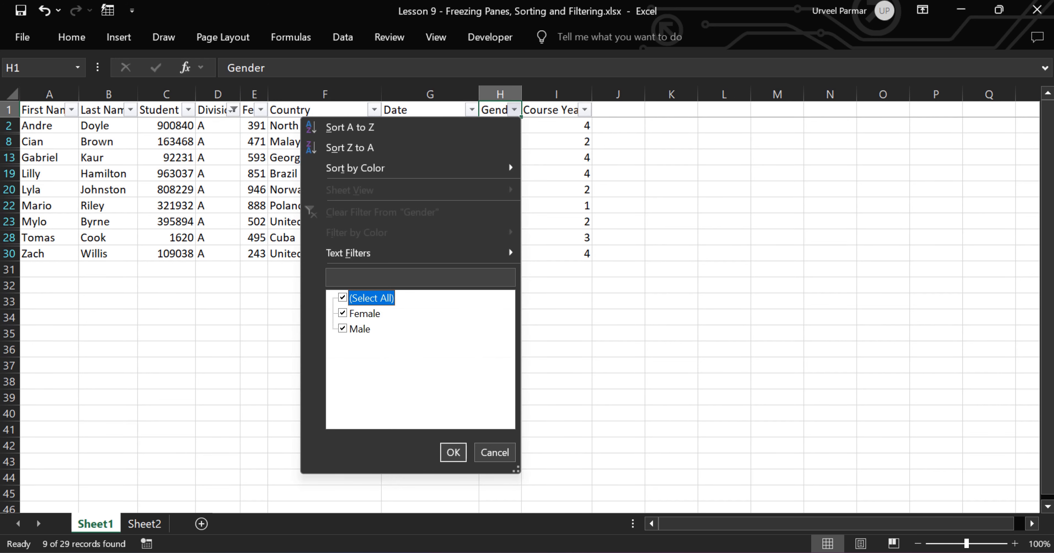
pyautogui.press('space')
pyautogui.press('Down')
pyautogui.press('Down')
pyautogui.press('space')
pyautogui.press('Tab')
pyautogui.press('Return')
pyautogui.press('Down')
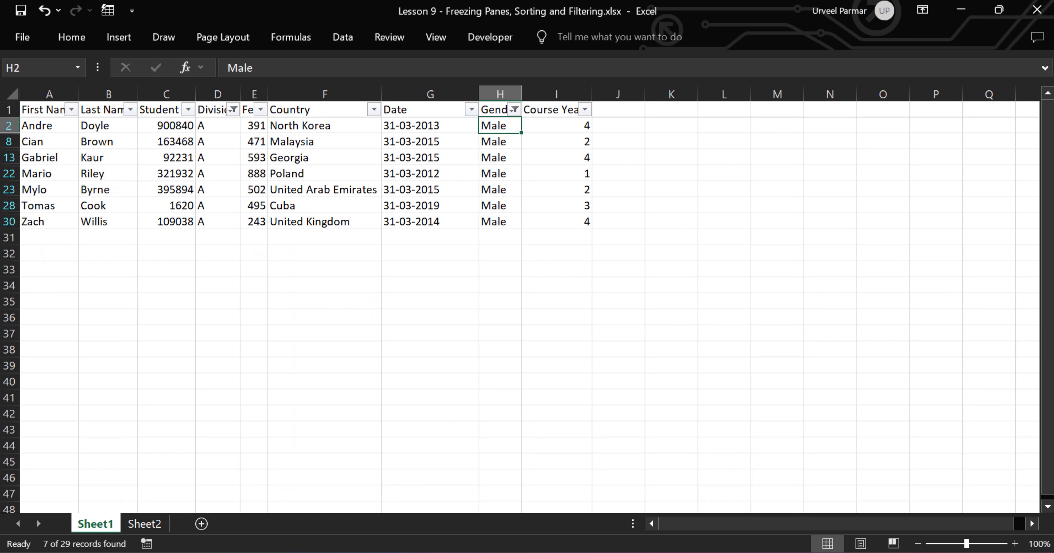
pyautogui.press('Up')
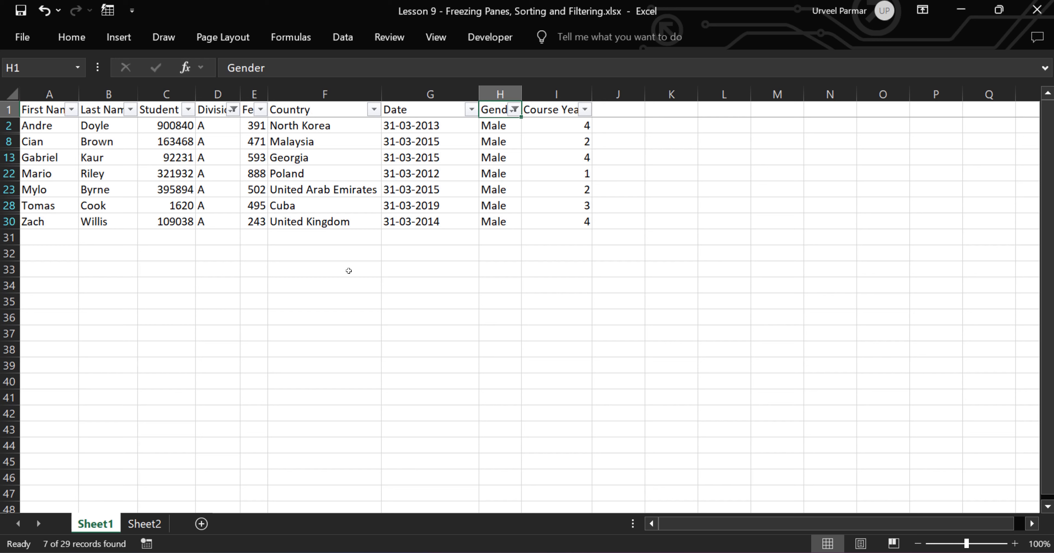
# Step: Clear the filter from the Division column only, keeping the Gender filter in place
pyautogui.press('Right')
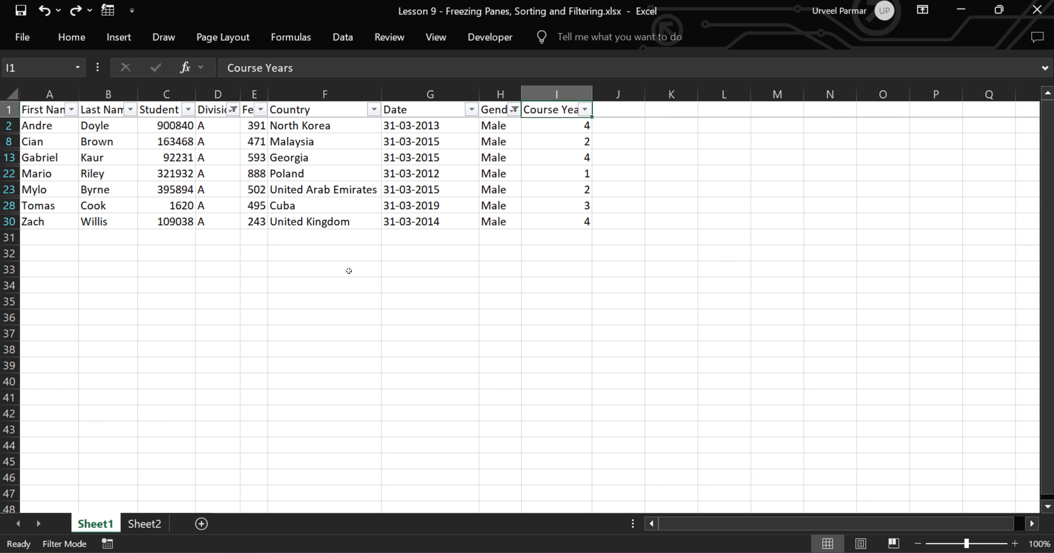
pyautogui.press('Left')
pyautogui.press('Left')
pyautogui.press('Left')
pyautogui.press('Left')
pyautogui.press('Left')
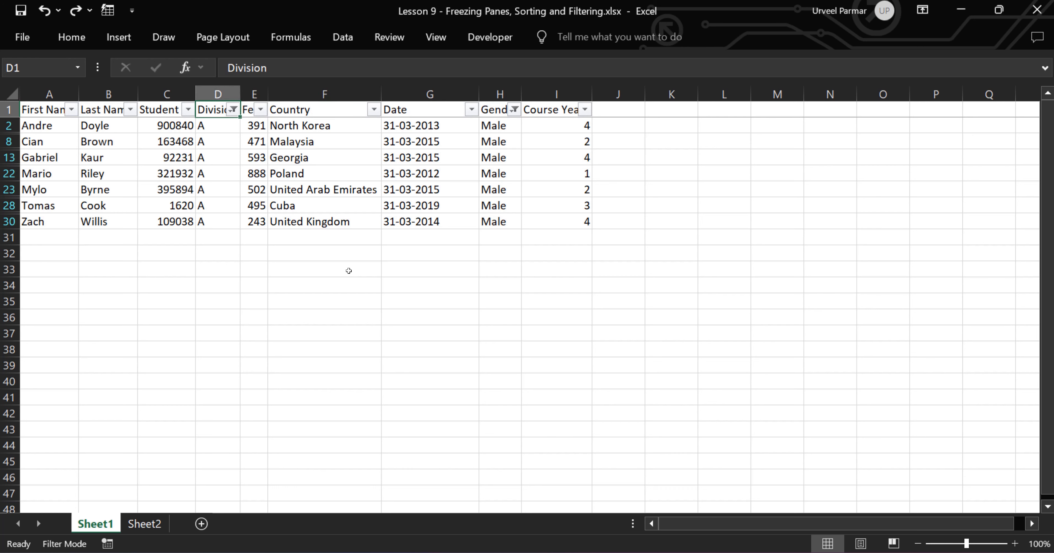
pyautogui.hotkey('alt', 'Down')
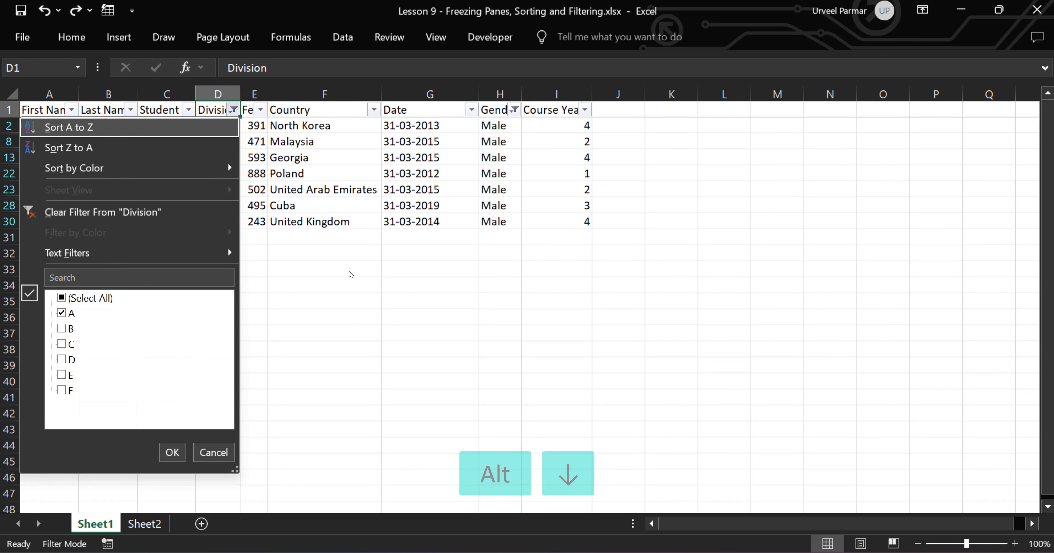
pyautogui.press('Down')
pyautogui.press('Down')
pyautogui.press('Down')
pyautogui.press('Down')
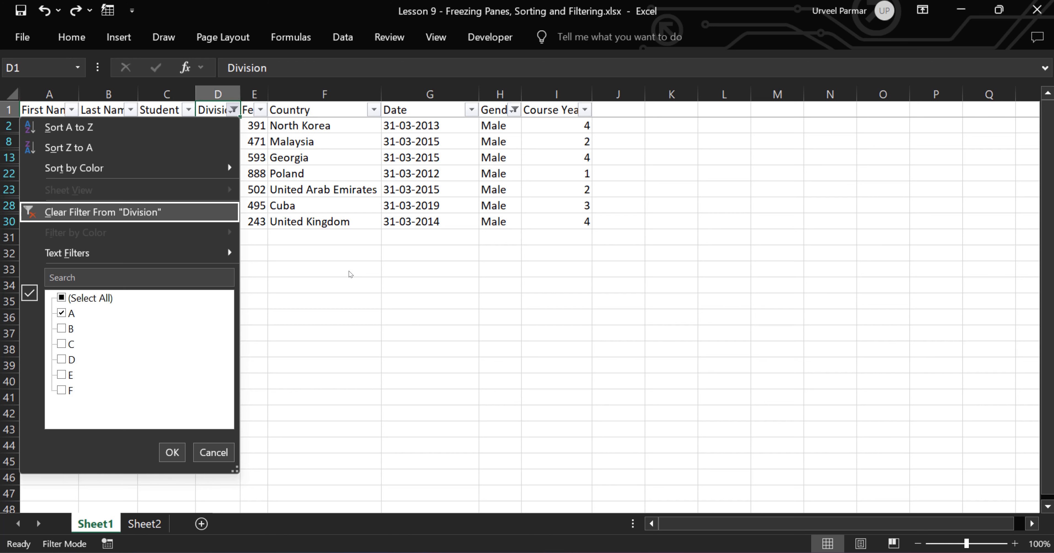
pyautogui.press('Return')
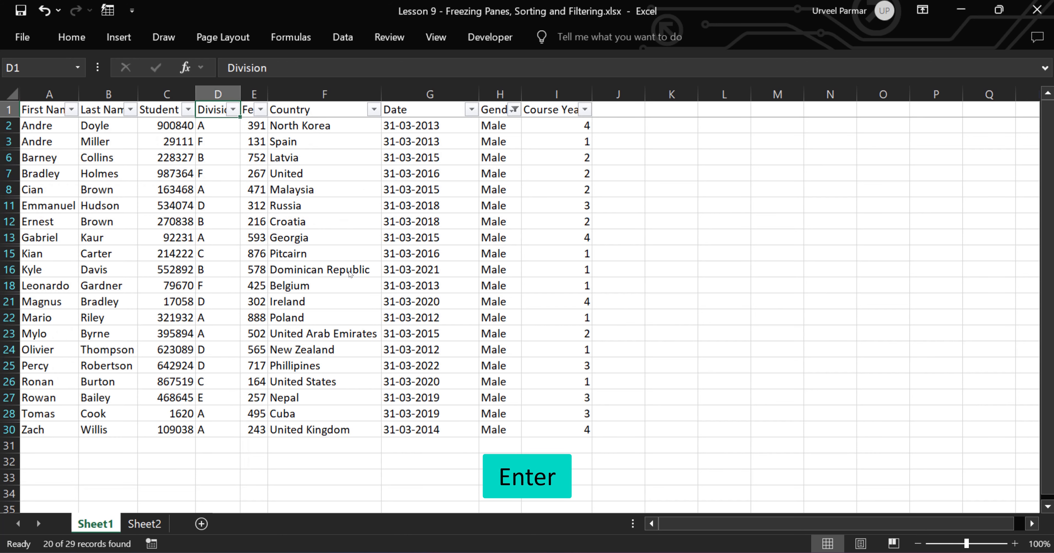
# Step: Examine the records still filtered by Gender and highlight the whole visible table
pyautogui.press('Down')
pyautogui.press('Up')
pyautogui.press('Right')
pyautogui.press('Right')
pyautogui.press('Right')
pyautogui.press('Right')
pyautogui.press('Down')
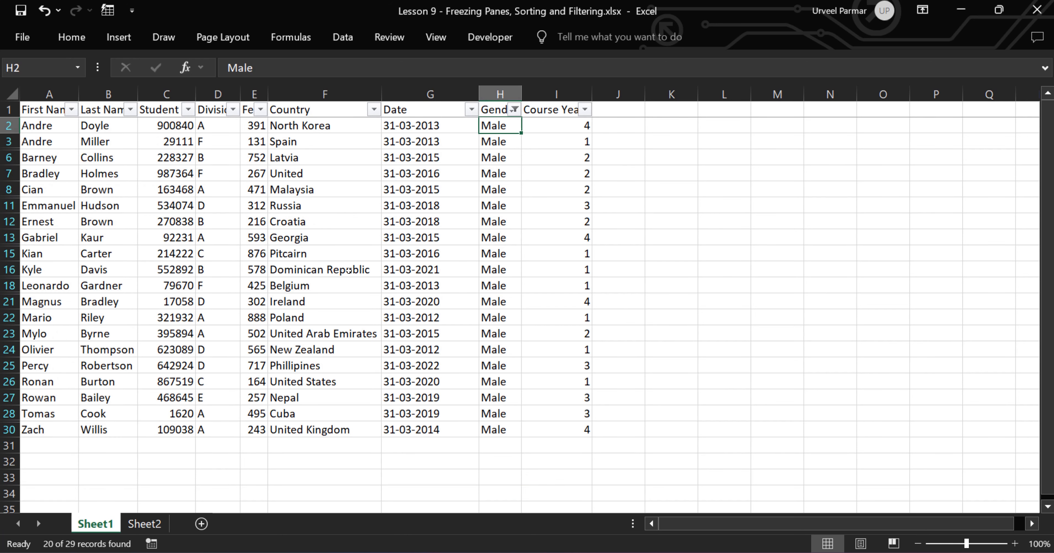
pyautogui.hotkey('ctrl', 'Home')
pyautogui.hotkey('ctrl', 'a')
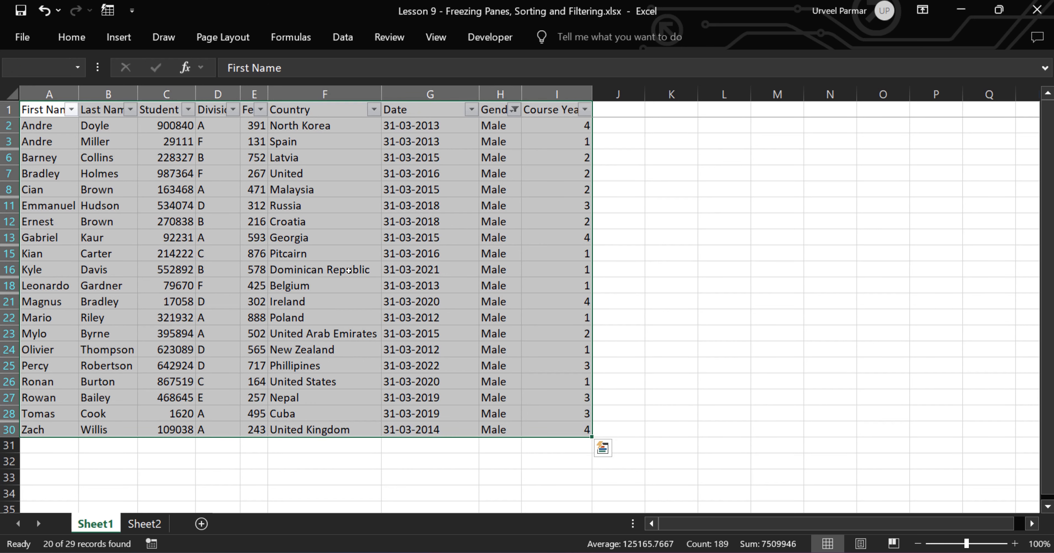
# Step: Clear all remaining filters from the student table, starting from cell A1
pyautogui.hotkey('ctrl', 'Home')
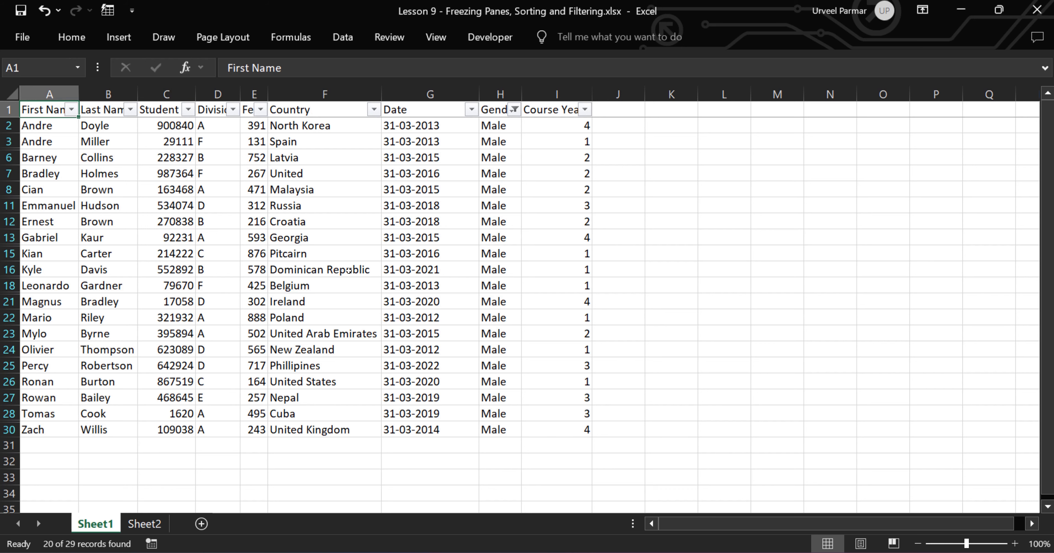
pyautogui.press('alt')
pyautogui.press('a')
pyautogui.press('c')
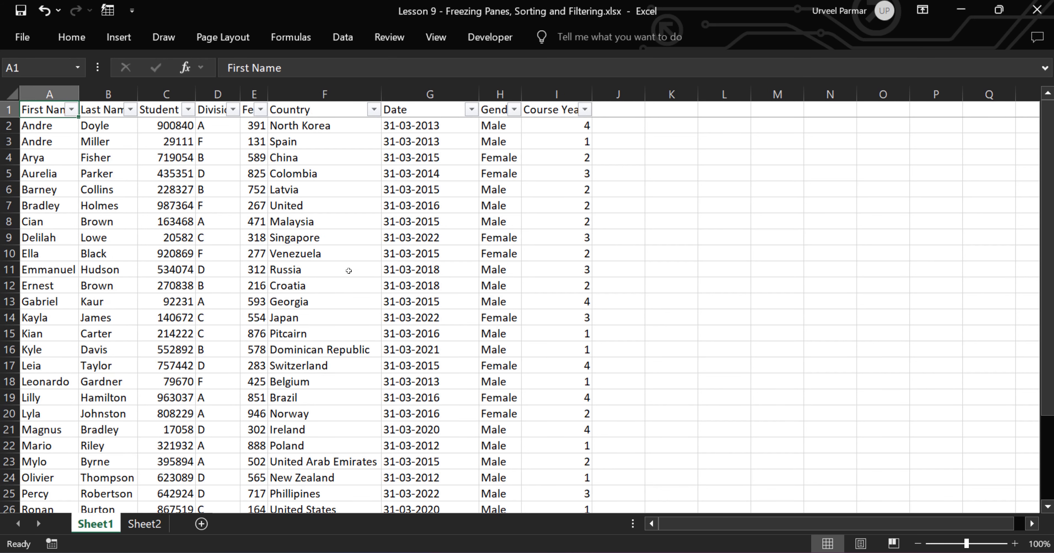
# Step: Sort the student table by the Division column from A to Z using its filter options
pyautogui.press('Right')
pyautogui.press('Right')
pyautogui.press('Right')
pyautogui.press('Right')
pyautogui.press('Right')
pyautogui.press('Right')
pyautogui.press('Right')
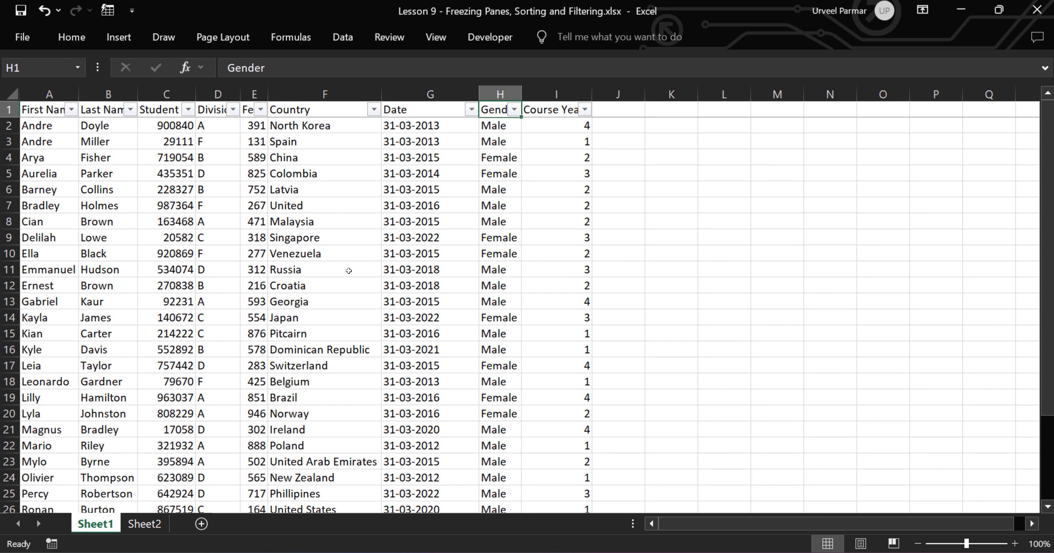
pyautogui.press('Left')
pyautogui.press('Left')
pyautogui.press('Left')
pyautogui.press('Left')
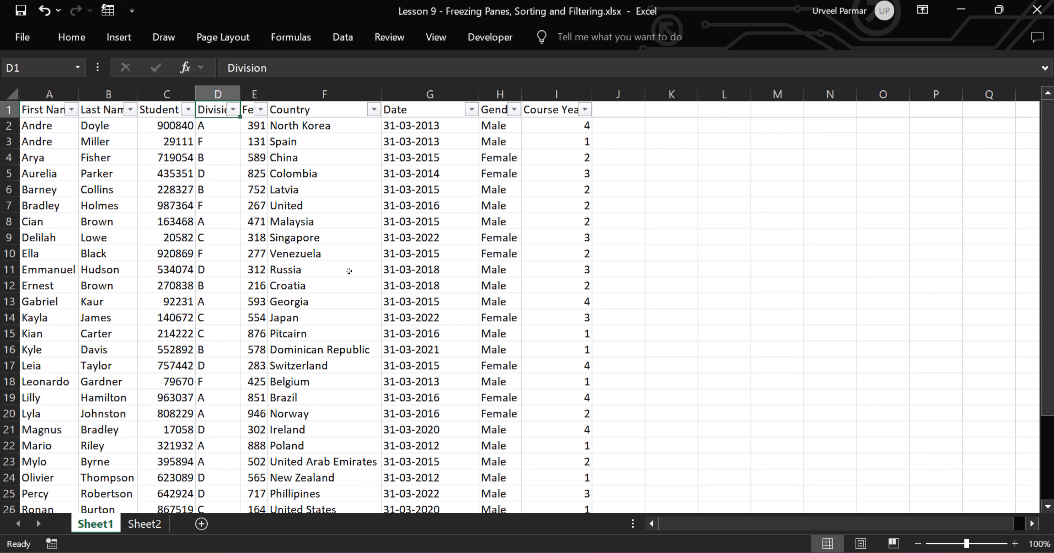
pyautogui.hotkey('alt', 'Down')
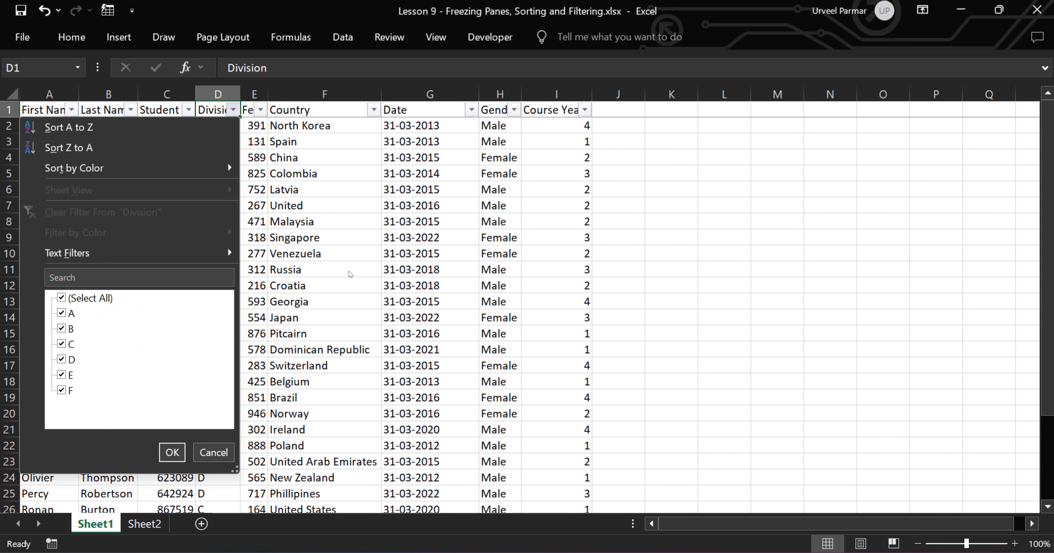
pyautogui.press('Down')
pyautogui.press('Return')
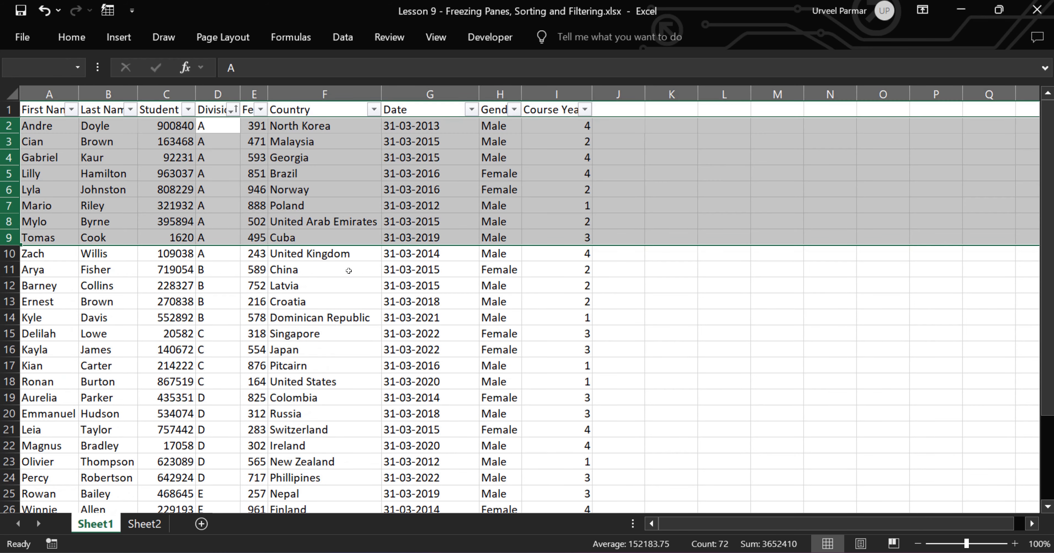
# Step: Highlight rows 2 to 9 to check how the division A students are grouped
pyautogui.press('Up')
pyautogui.press('Down')
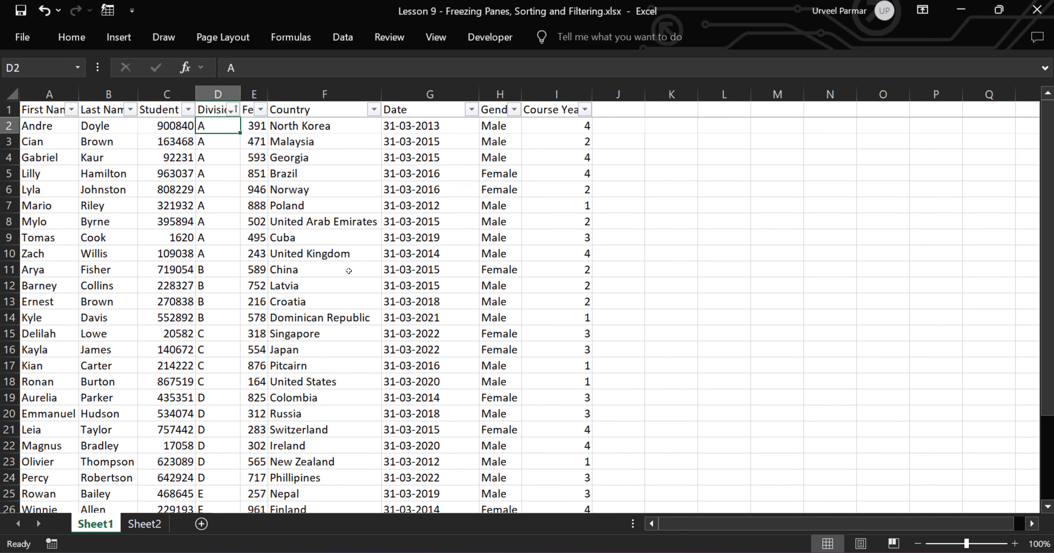
pyautogui.hotkey('shift', 'space')
pyautogui.hotkey('shift', 'Down')
pyautogui.hotkey('shift', 'Down')
pyautogui.hotkey('shift', 'Down')
pyautogui.hotkey('shift', 'Down')
pyautogui.hotkey('shift', 'Down')
pyautogui.hotkey('shift', 'Down')
pyautogui.hotkey('shift', 'Down')
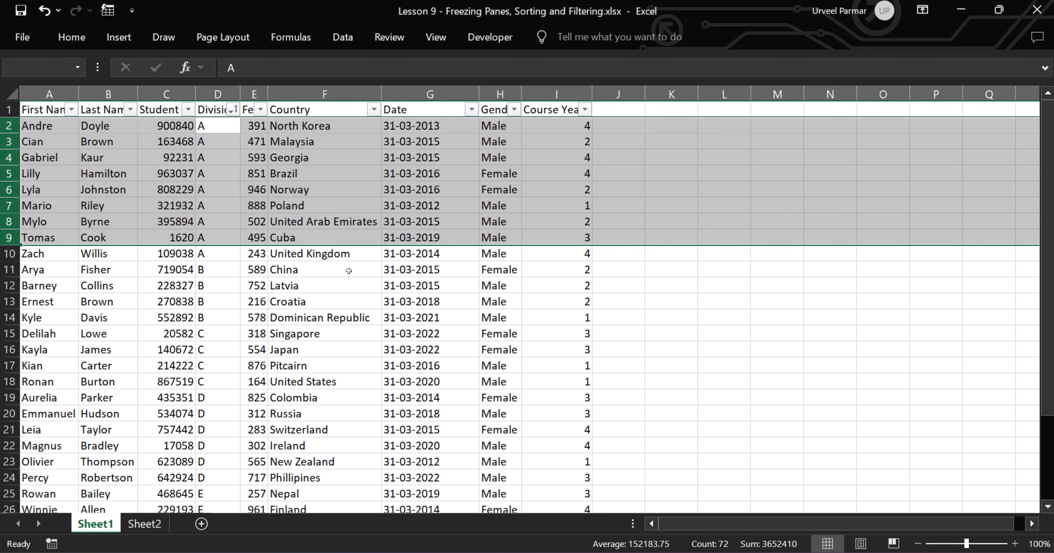
# Step: Deselect the highlighted rows, zoom the sheet out to 90% and select the empty cell L17
pyautogui.click(324, 349)
pyautogui.click(917, 543)
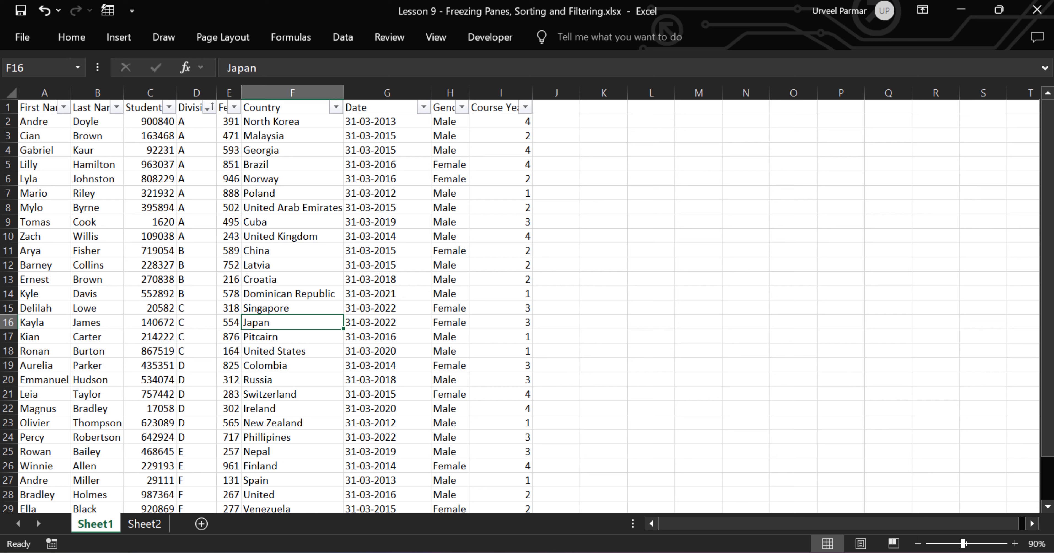
pyautogui.click(669, 339)
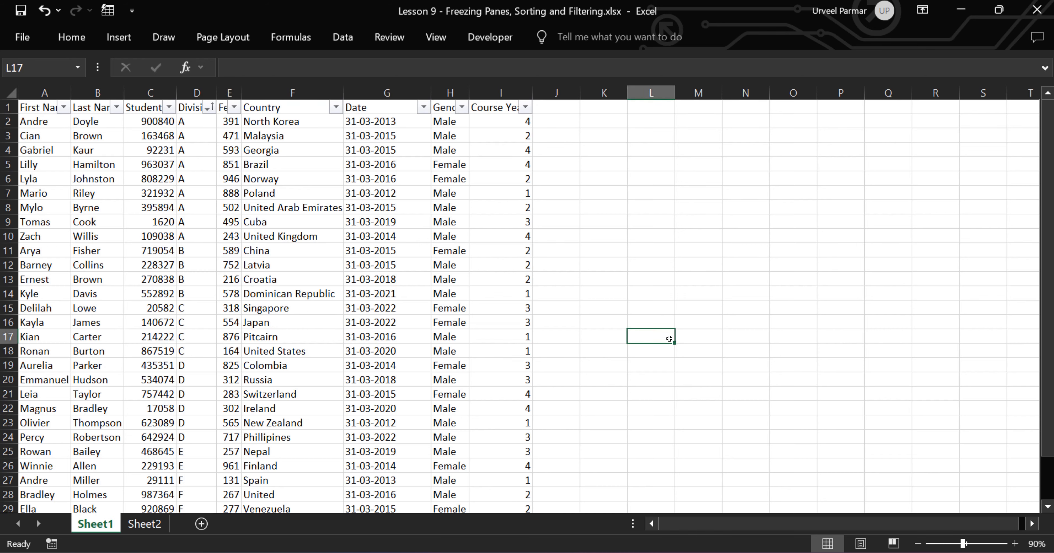